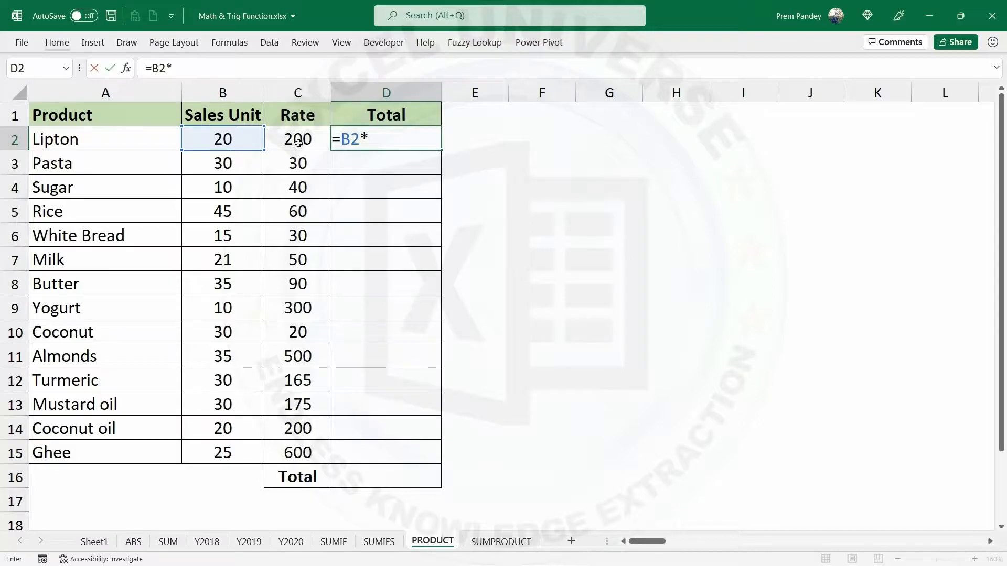
Step: Complete the Lipton total in D2 as =B2*C2 and review the multiplication in the formula
key("Return")
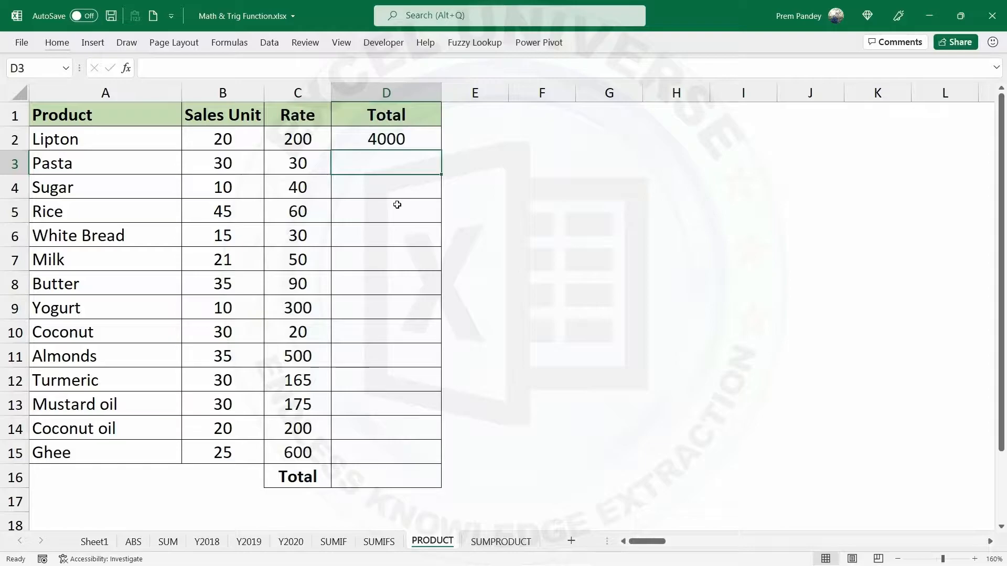
left_click(393, 137)
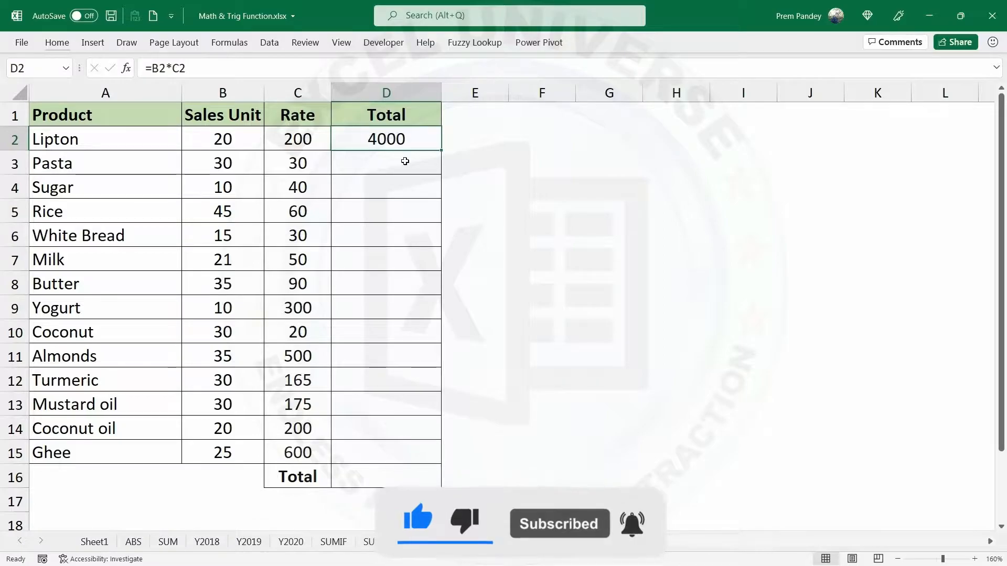
double_click(400, 141)
left_click(357, 140)
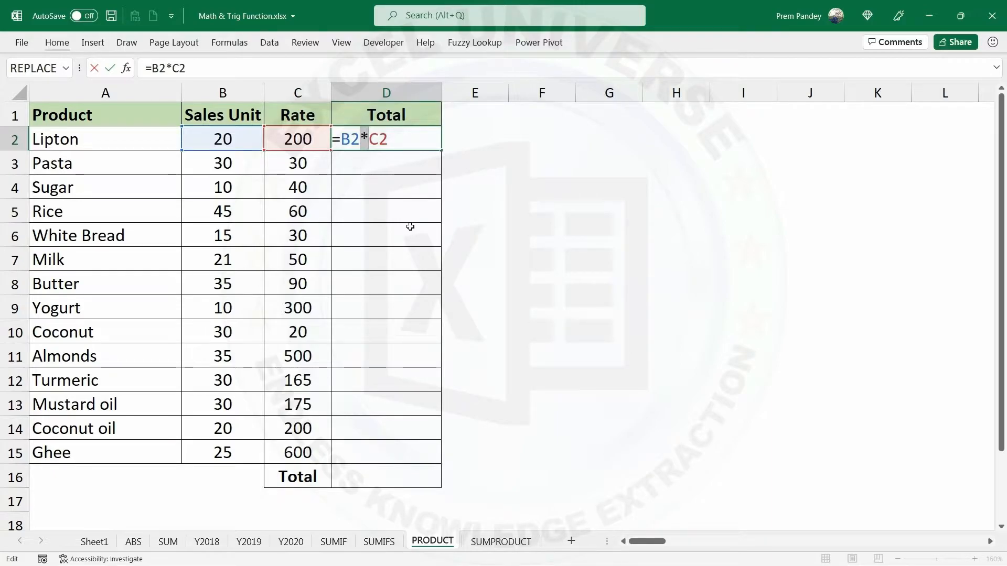
key("ctrl+Return")
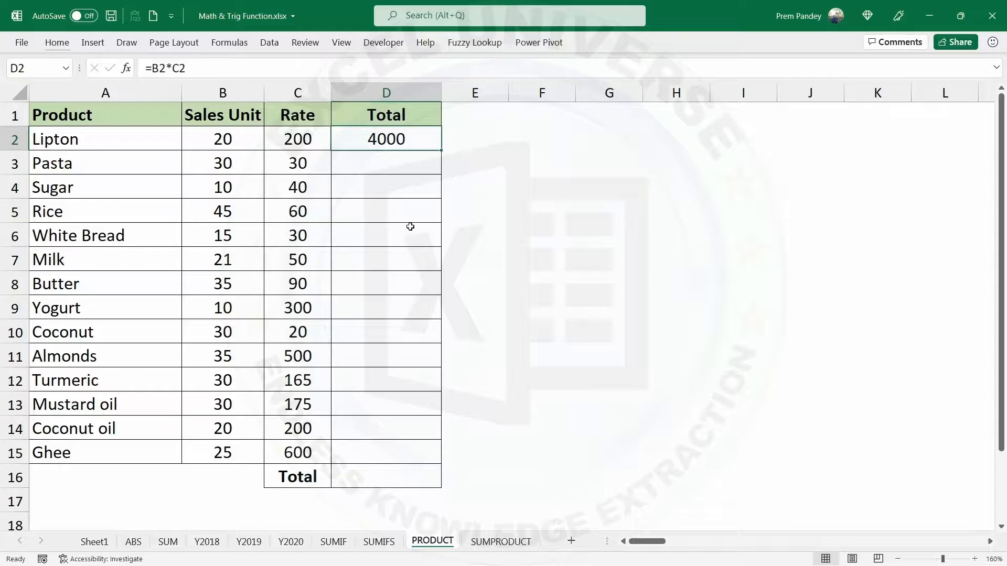
Step: Enter =PRODUCT(B2,C2) in E2 and fill the formulas of D2:E2 down to row 15
left_click(461, 140)
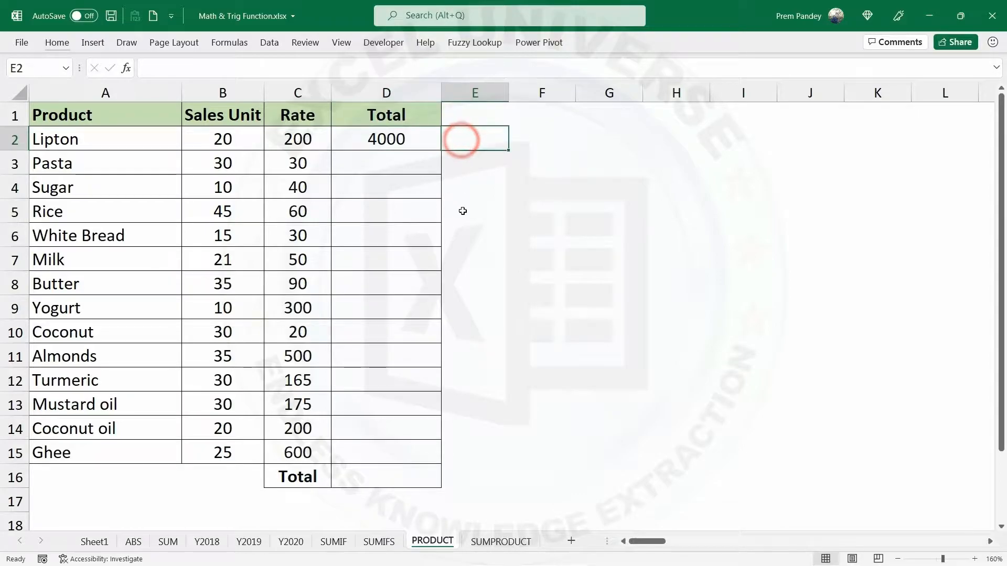
type("=produc")
key("Tab")
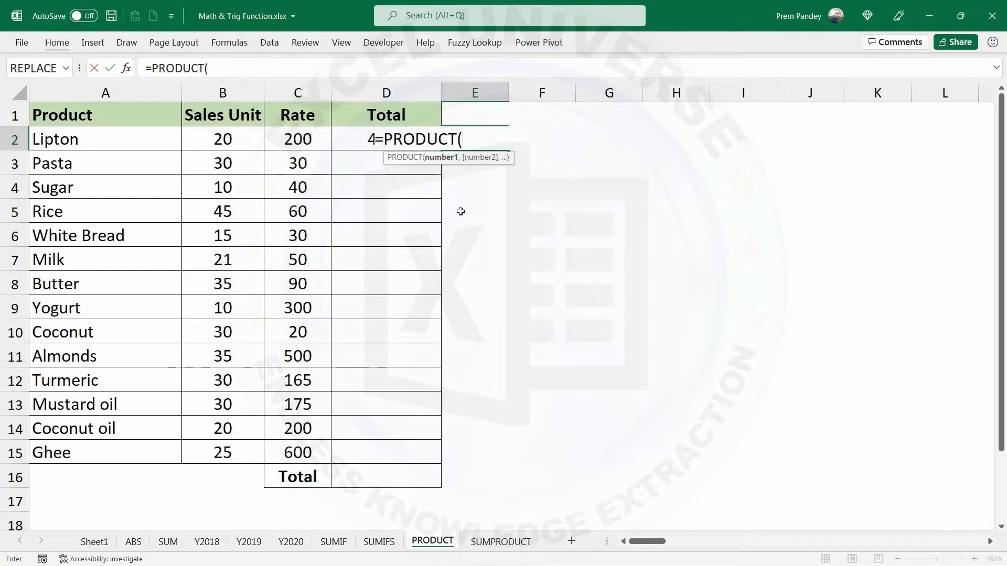
left_click(224, 139)
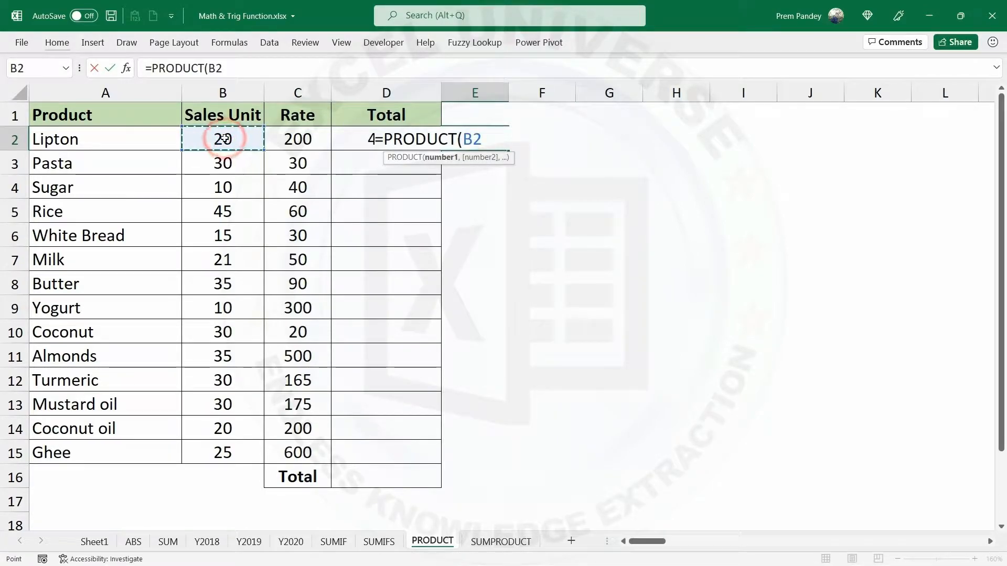
type(",")
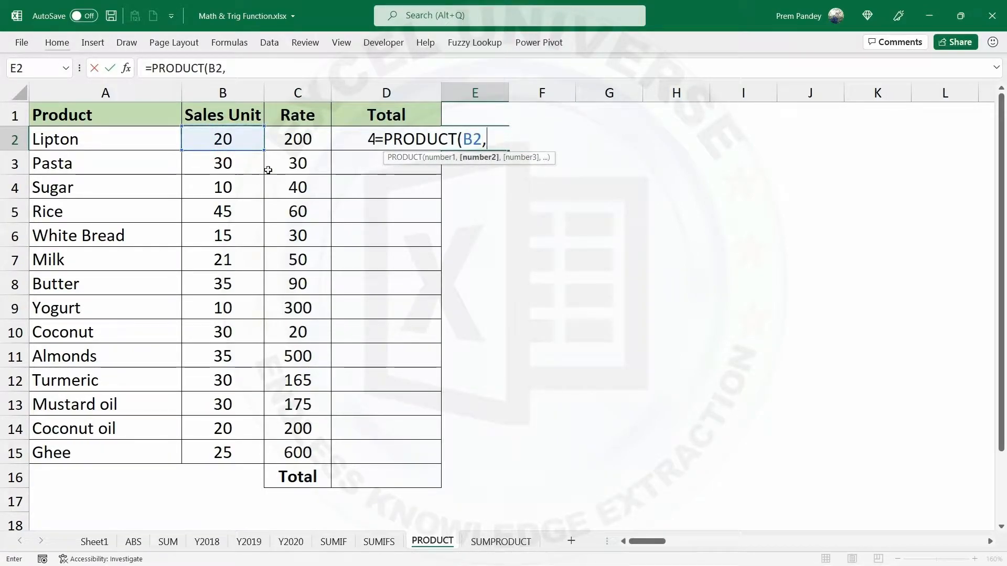
left_click(302, 139)
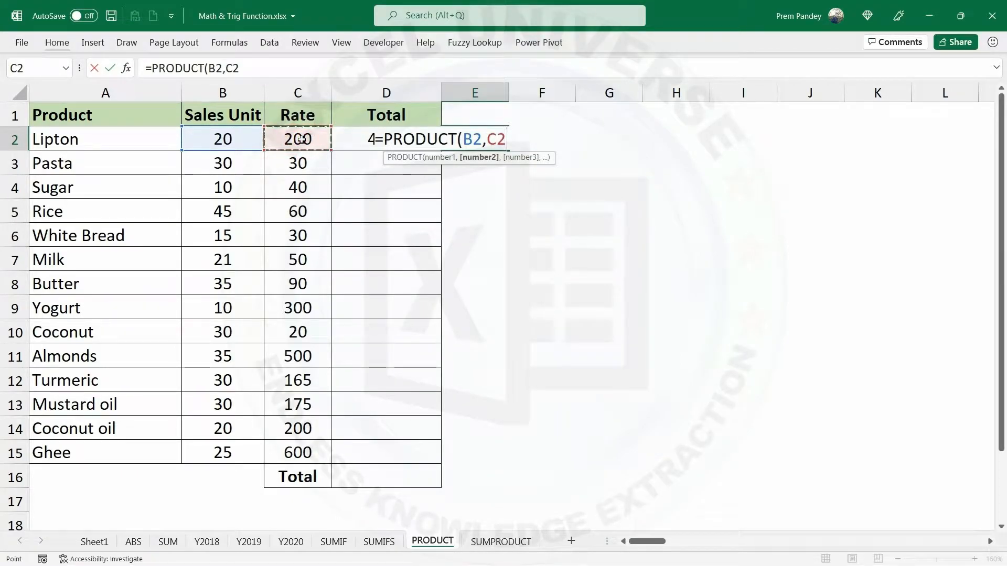
type(")")
key("Return")
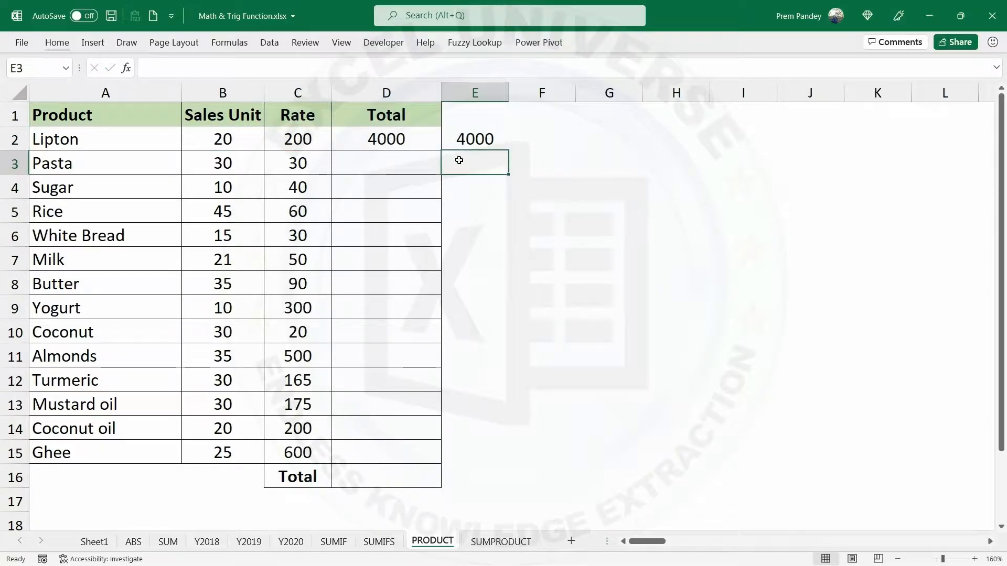
left_click_drag(418, 139, 514, 464)
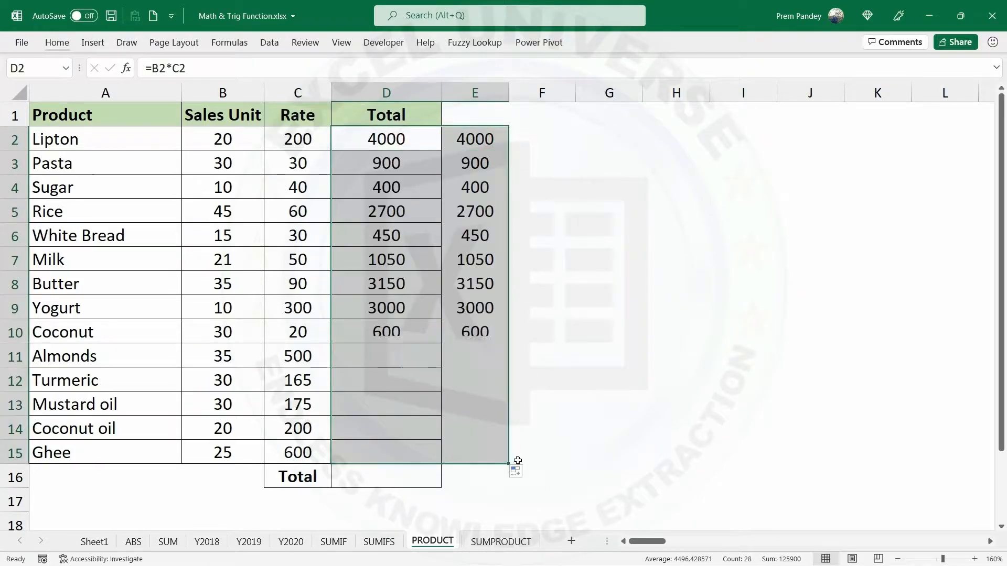
Step: Enter =PRODUCT(B2:C2) in F2 and fill the formula down to F16
left_click(538, 137)
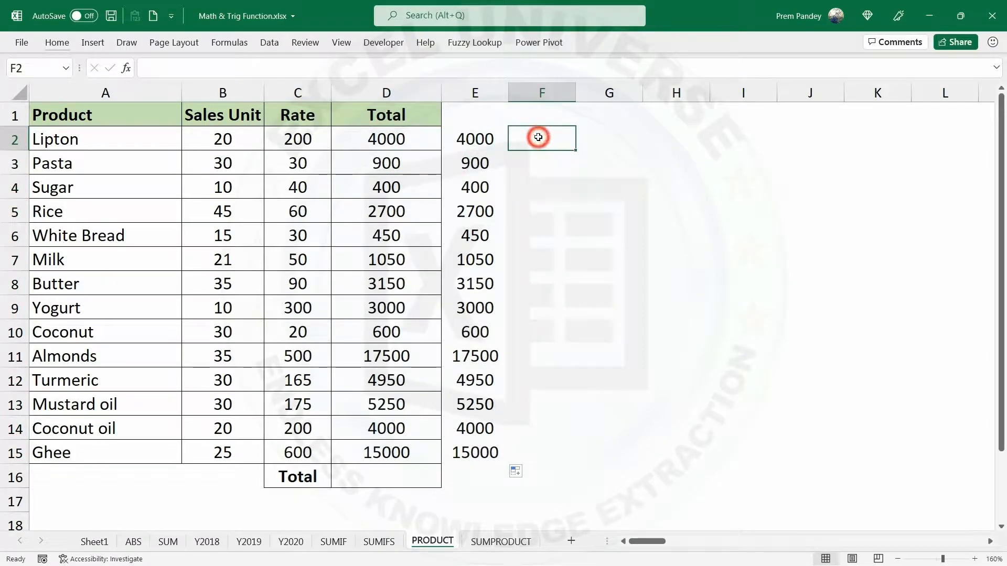
type("=prod")
key("Tab")
left_click_drag(233, 135, 288, 138)
key("Return")
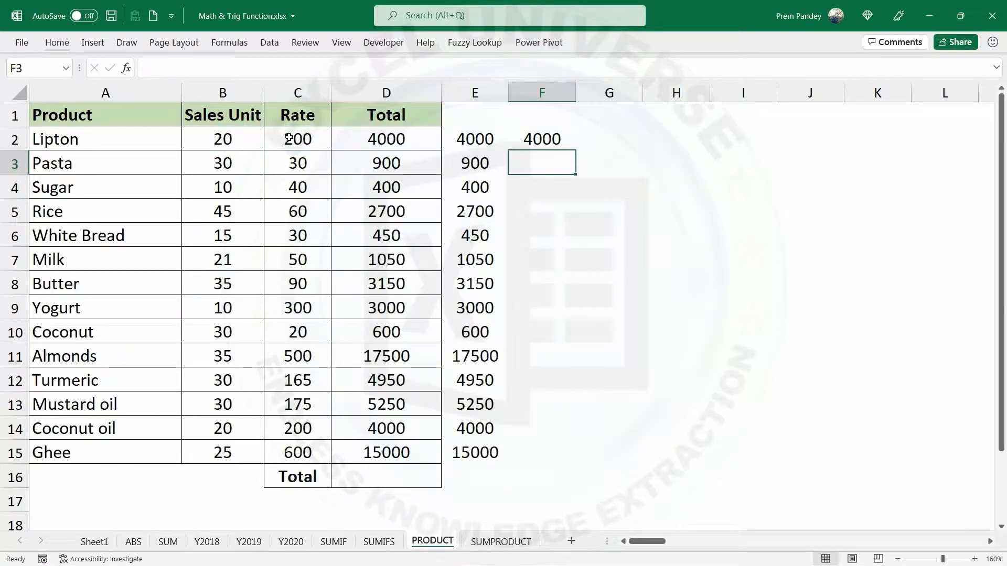
left_click(529, 140)
double_click(575, 150)
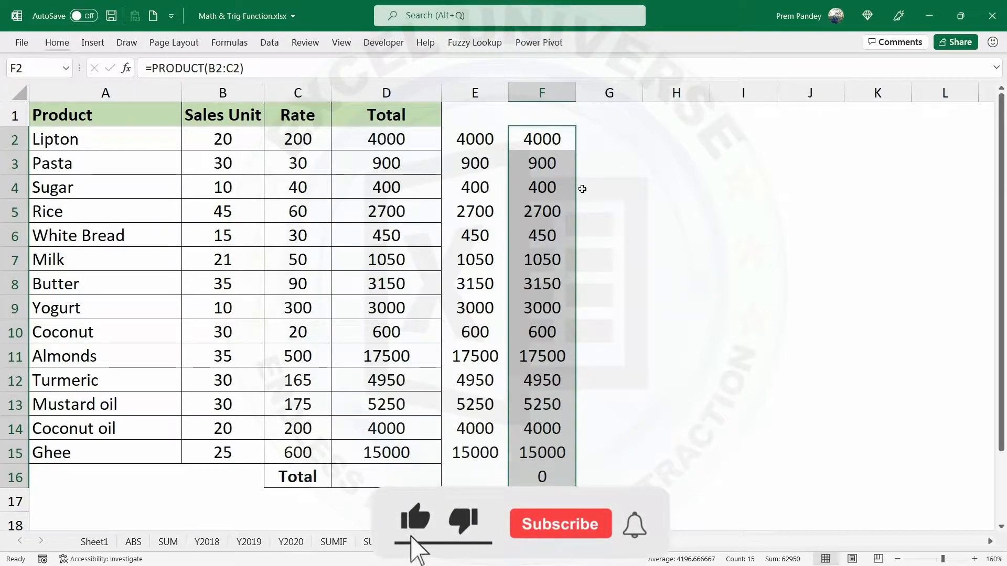
Step: Enter the value 5 in each cell from H2 to H6 as example numbers
left_click(686, 141)
type("5")
key("Return")
type("5")
key("Return")
type("5")
key("Return")
type("5")
key("Return")
type("5")
key("Return")
Step: Multiply the example numbers in J2 with the formula =PRODUCT(H2:H6)
left_click(805, 139)
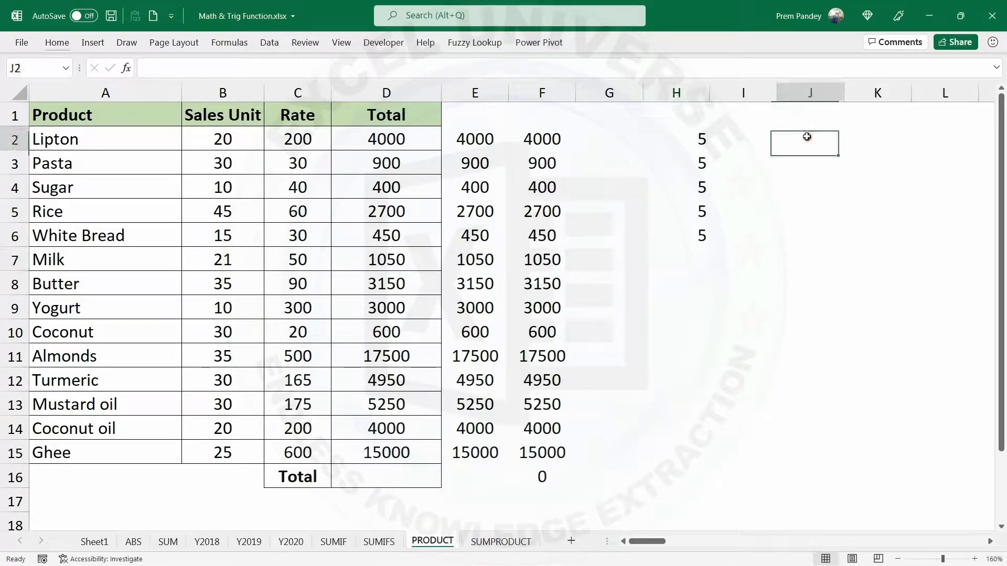
type("=produ")
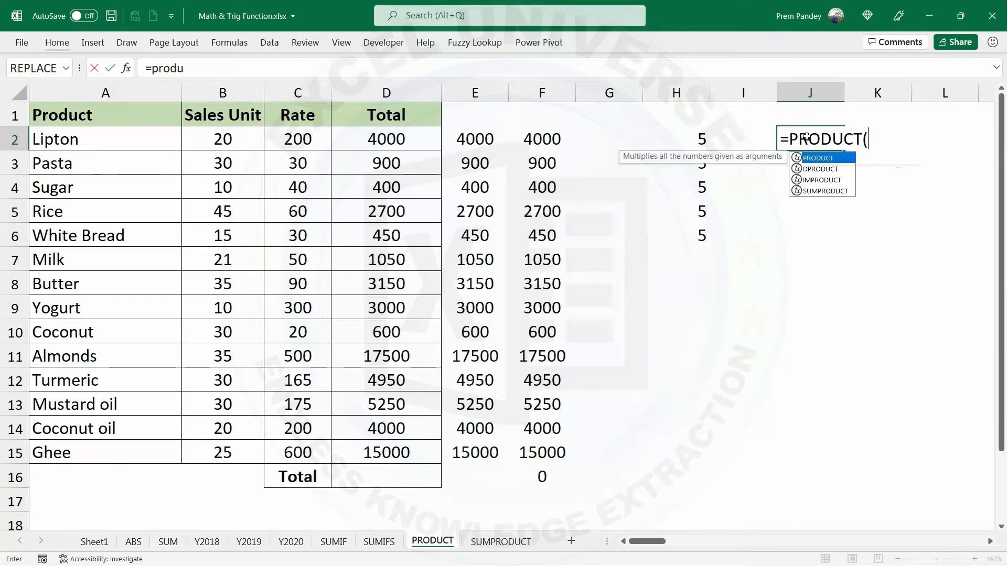
key("Tab")
left_click_drag(702, 139, 701, 245)
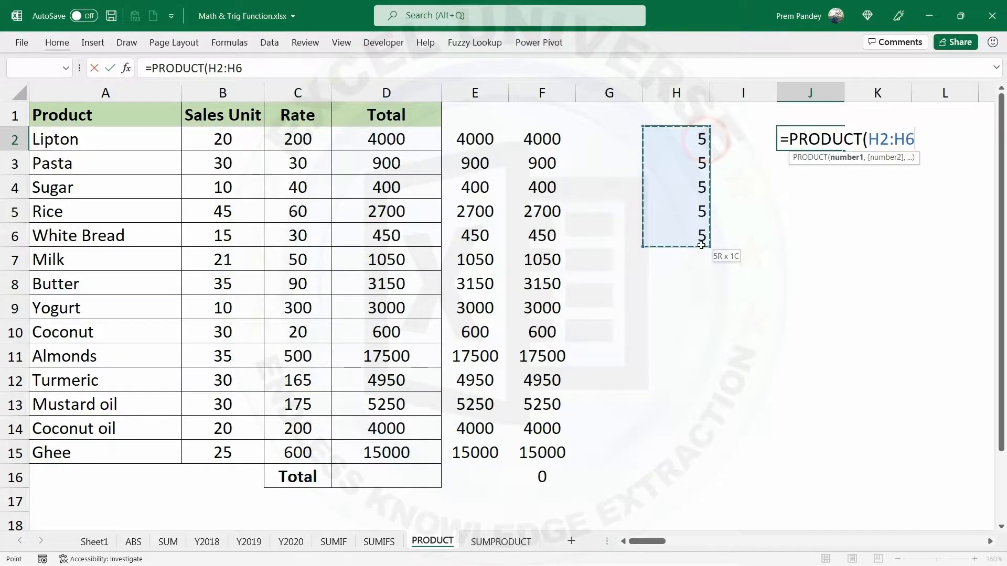
key("Return")
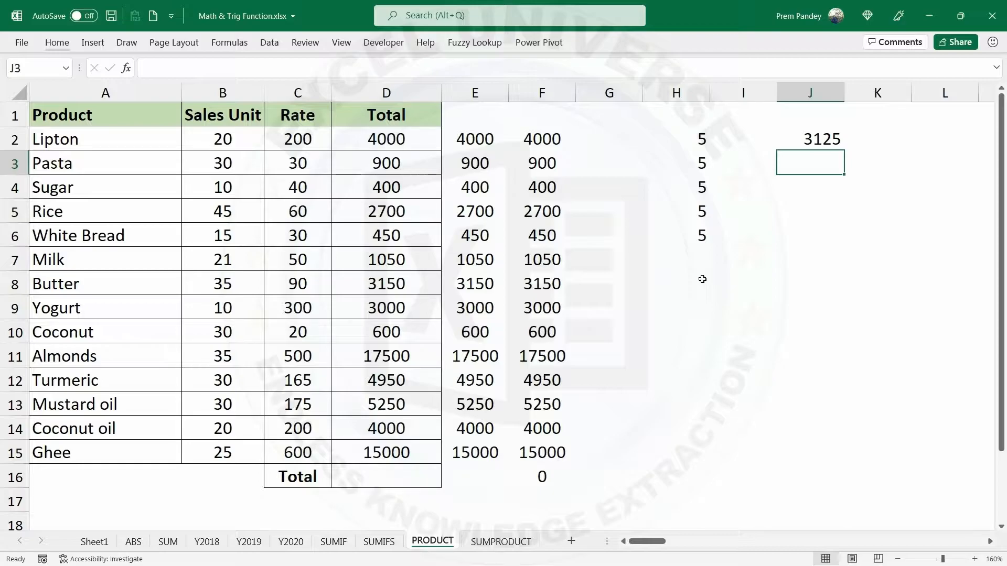
Step: Start a running multiplication beside the example numbers by entering =H2*1 in I2
left_click(734, 140)
type("=")
key("Left")
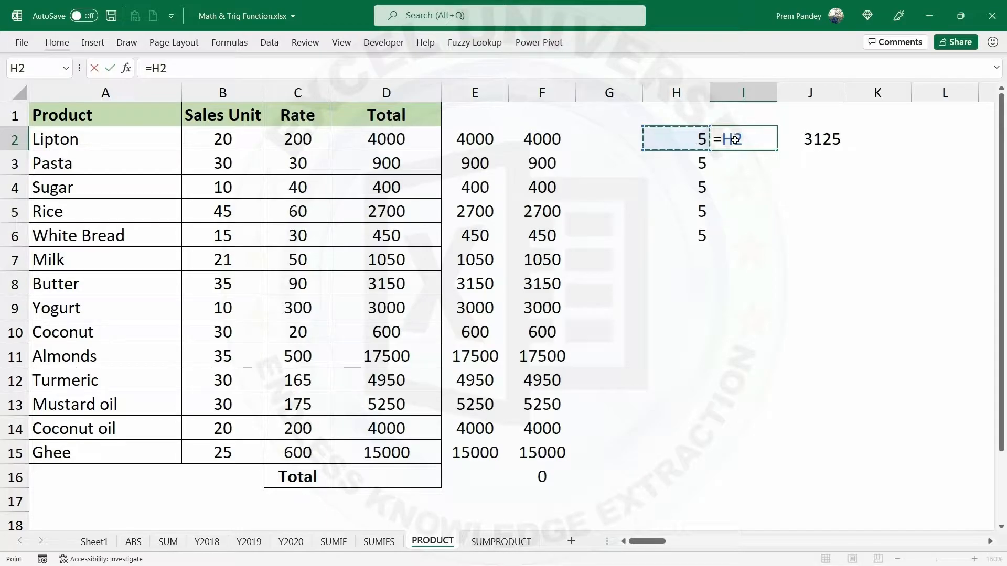
type("*1")
key("Return")
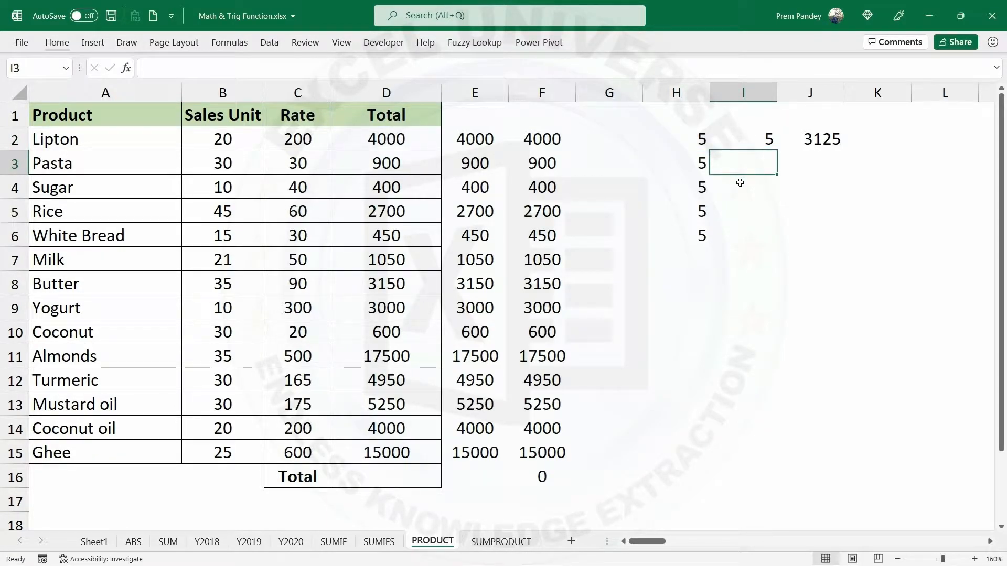
Step: Continue the running multiplication with =I2*H3 in I3 and fill it down to I6
type("=")
key("Up")
type("*")
key("Left")
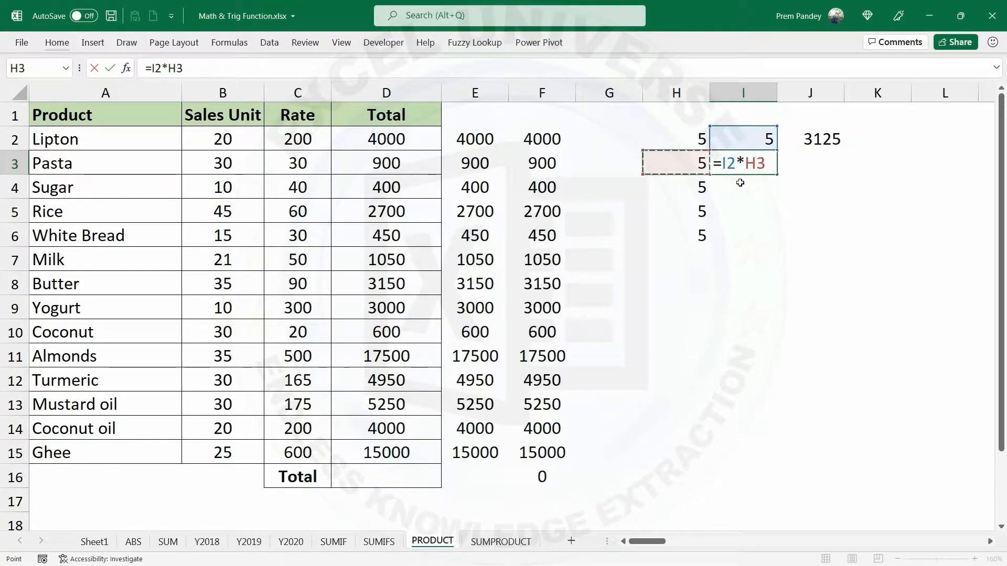
key("Return")
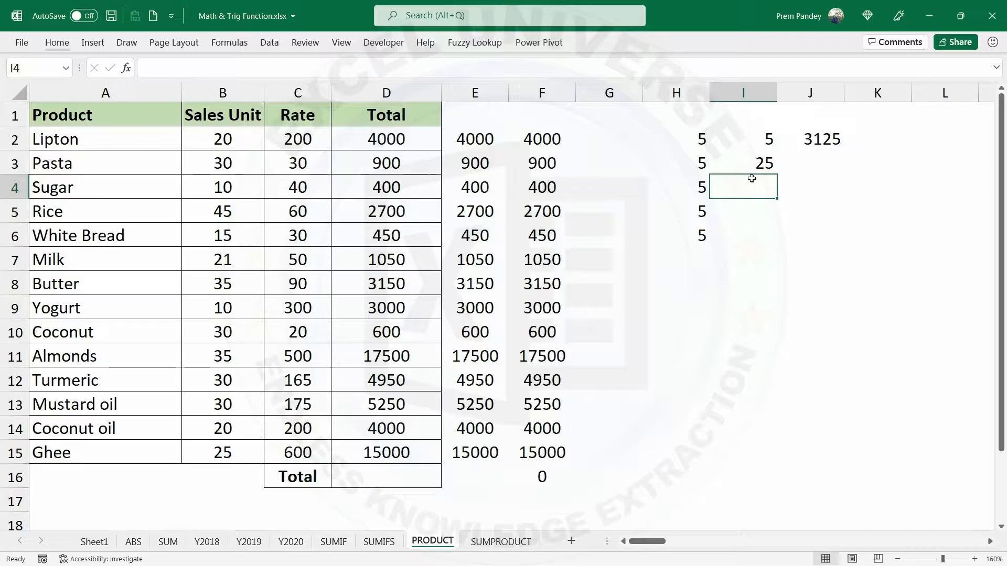
left_click(758, 164)
left_click_drag(776, 175, 779, 246)
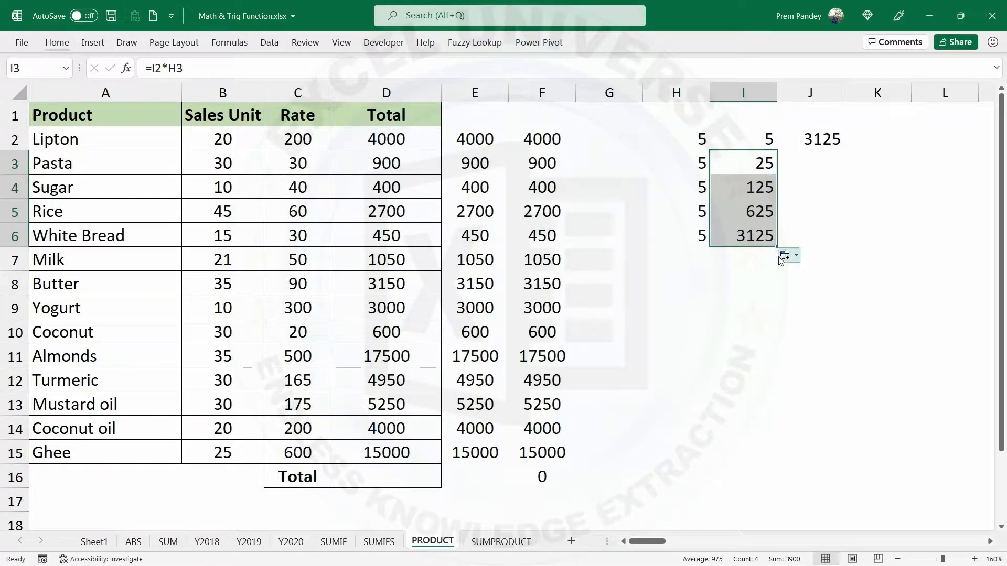
left_click(766, 154)
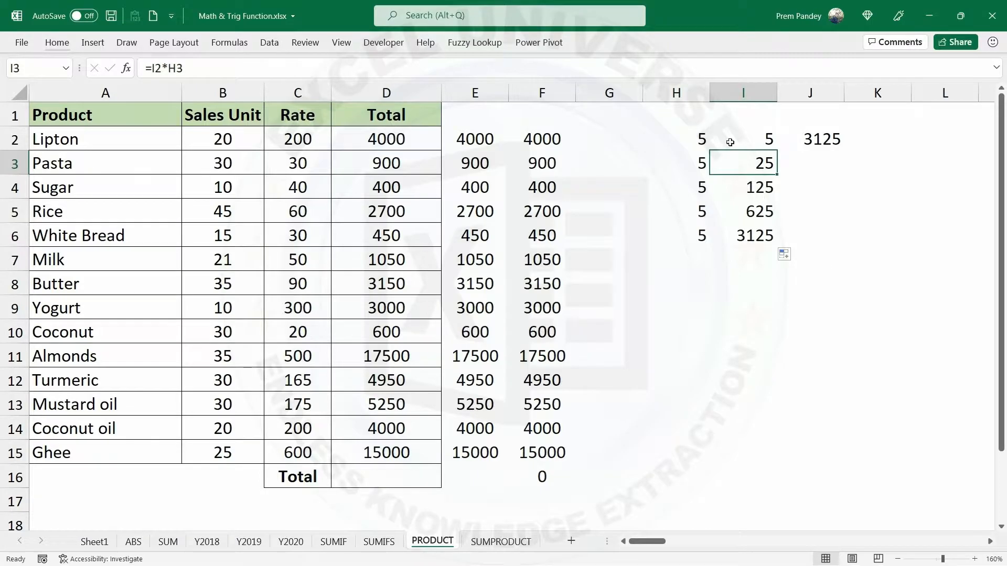
Step: Delete columns H to J, which hold the example numbers and their multiplications
left_click_drag(687, 95, 810, 94)
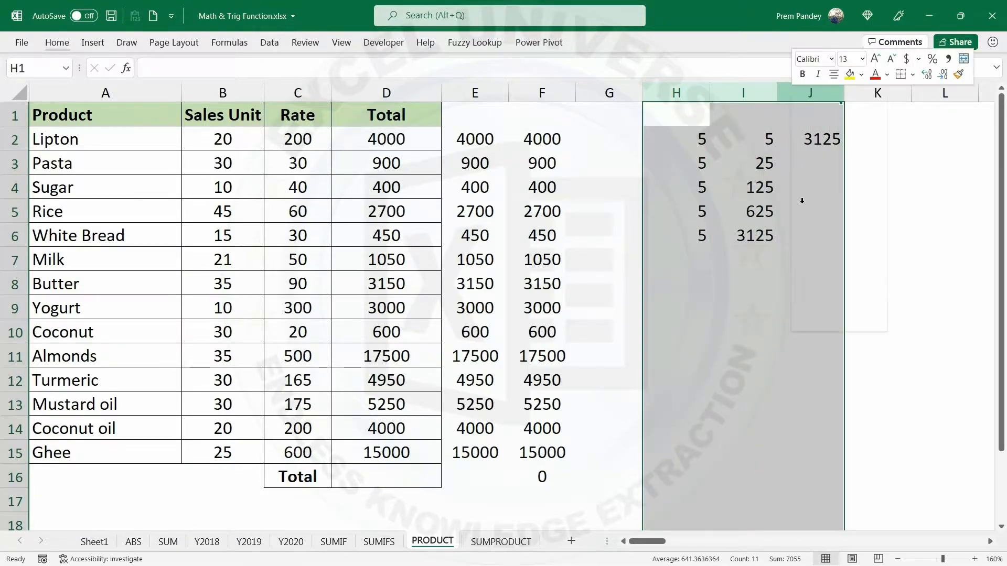
right_click(801, 191)
left_click(833, 227)
Step: Apply the formatting of column D to columns E and F with Format Painter
left_click(402, 93)
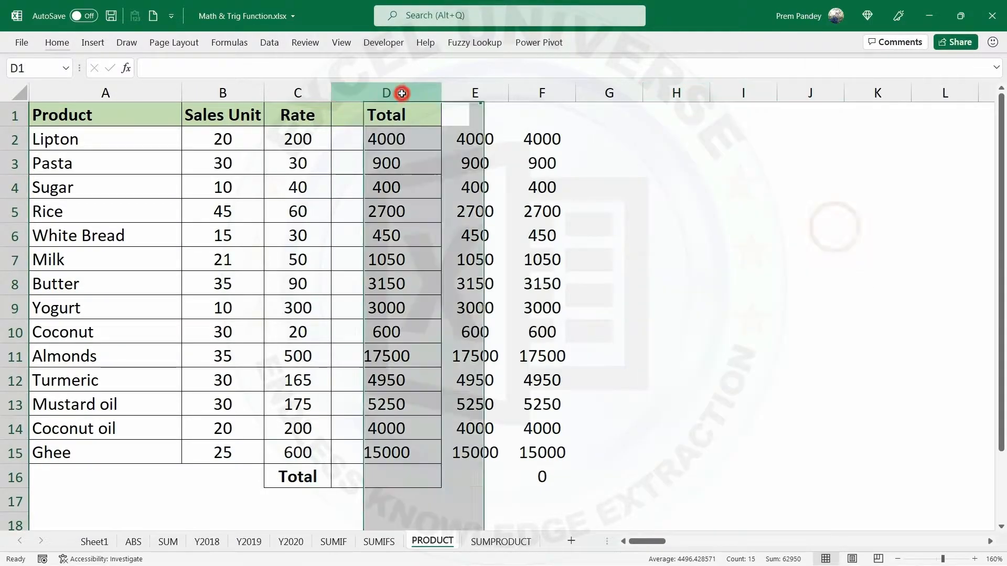
left_click(57, 43)
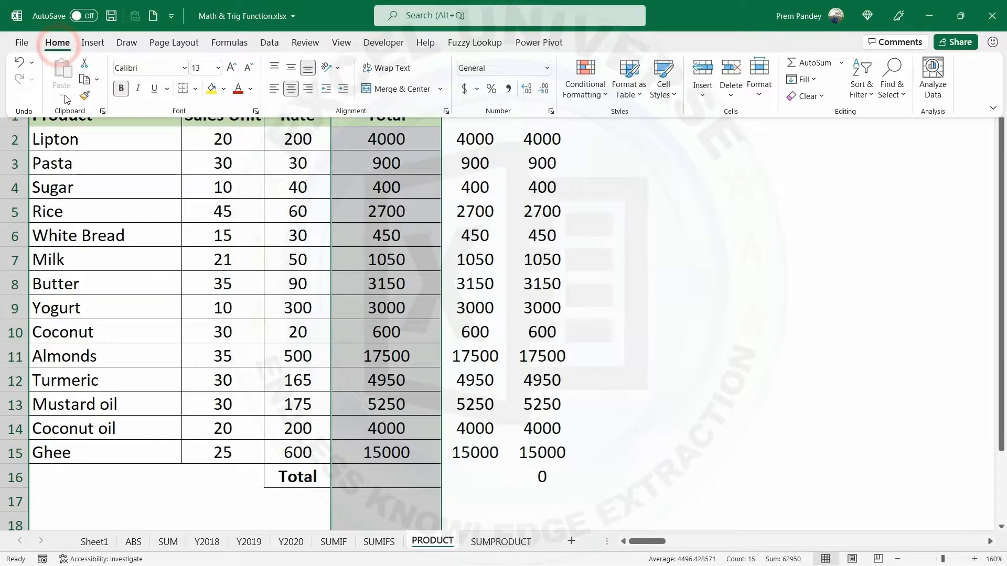
left_click(84, 95)
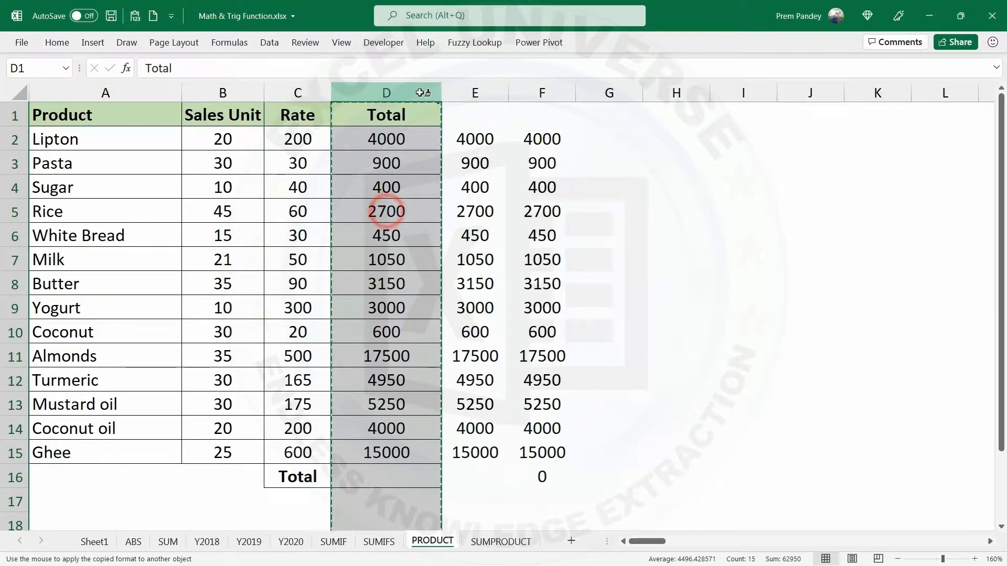
left_click_drag(448, 93, 540, 92)
Step: Fill the Total header from D1 across to E1 and F1
left_click(474, 109)
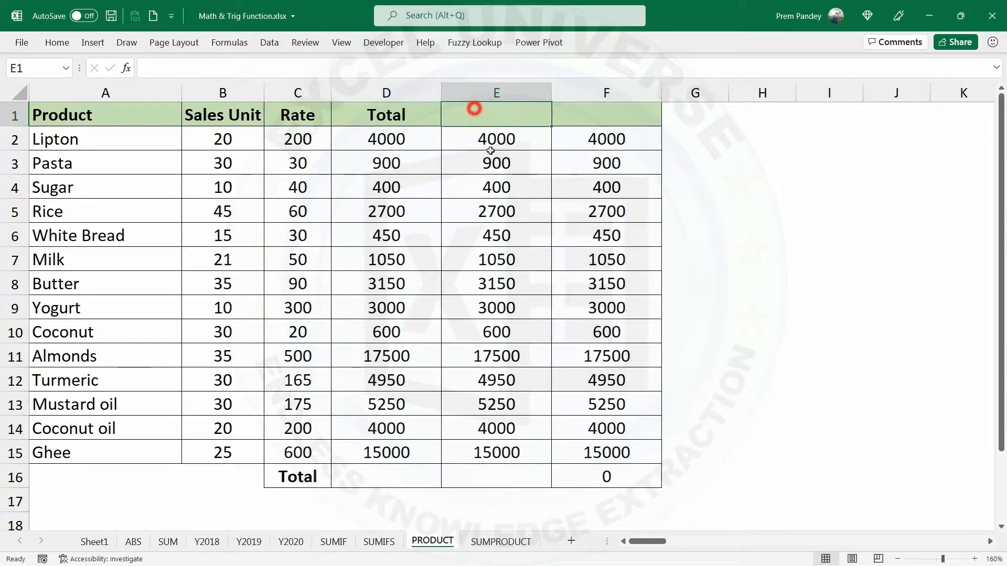
left_click(405, 117)
left_click_drag(441, 127, 595, 129)
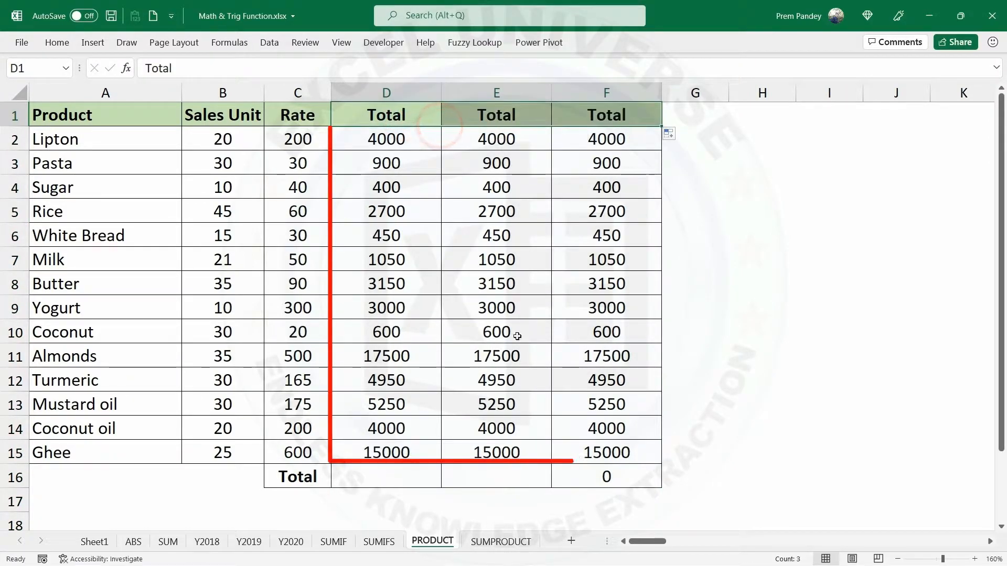
Step: Add up the product totals in D16 with =SUM(D2:D15) and review the summed range
left_click(307, 478)
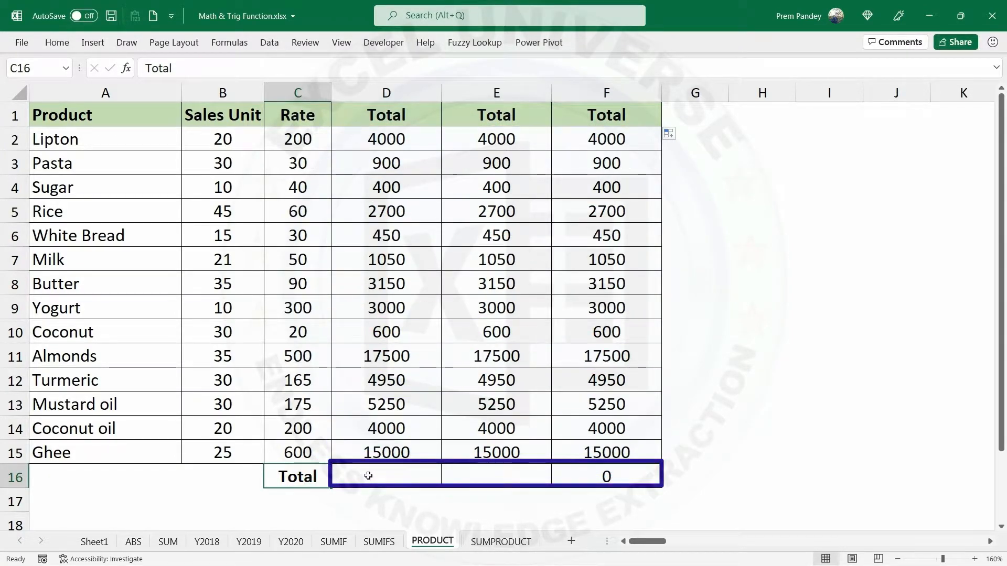
left_click(369, 475)
key("alt+equal")
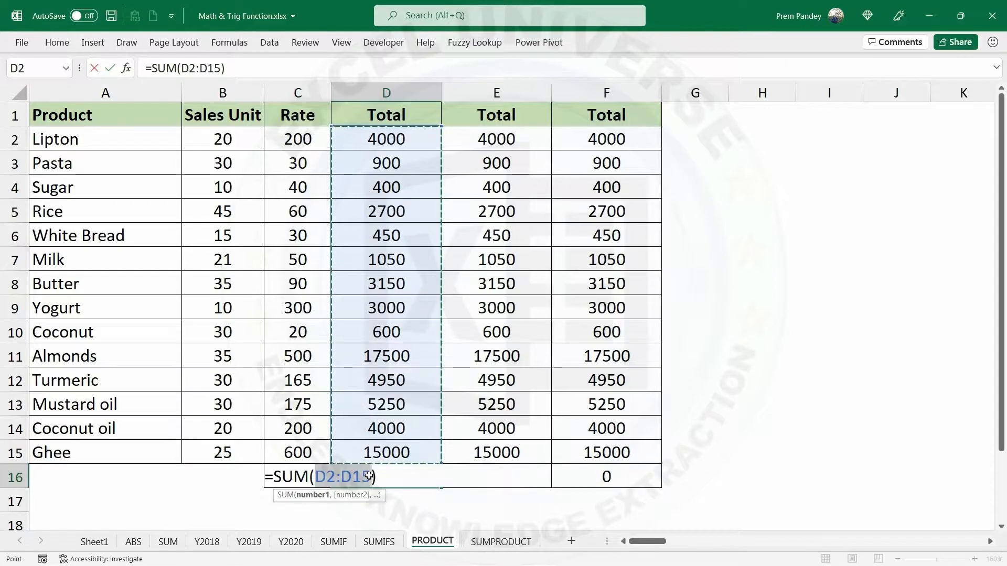
key("Return")
left_click(369, 477)
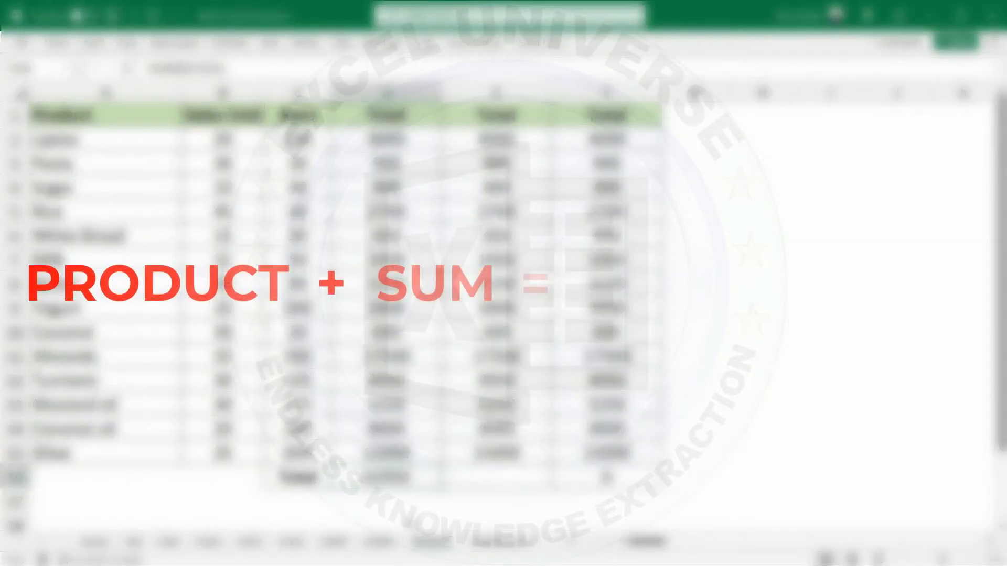
left_click_drag(411, 136, 411, 455)
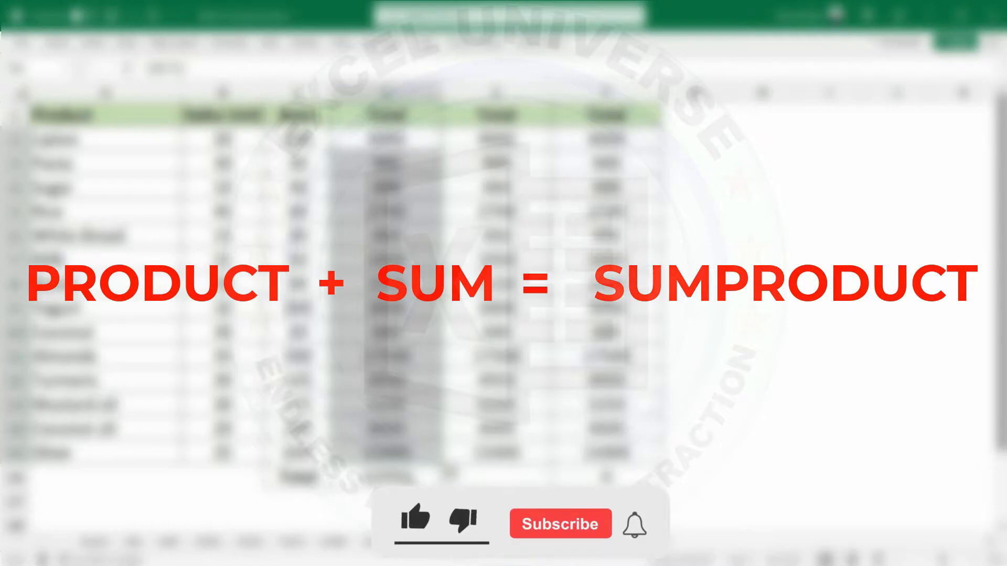
left_click(403, 477)
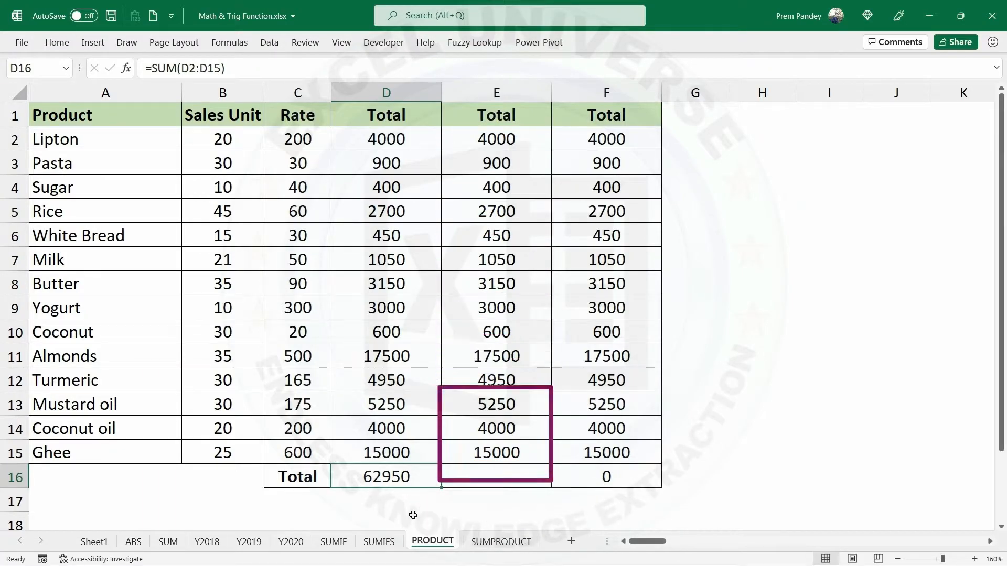
Step: Calculate the grand total in E16 directly from units and rates with =SUMPRODUCT(B2:B15,C2:C15), and select the result cell
left_click(490, 476)
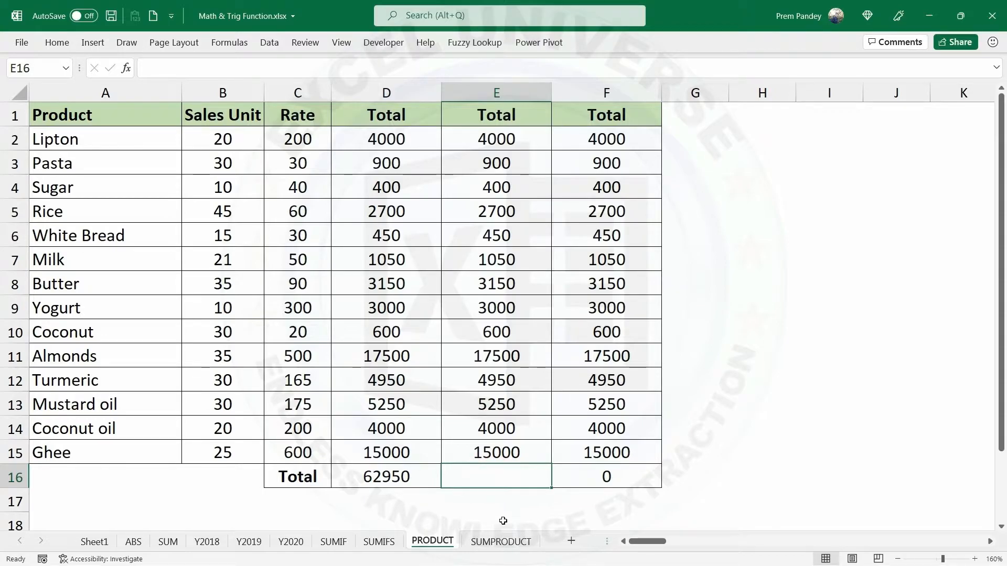
type("=sumprod")
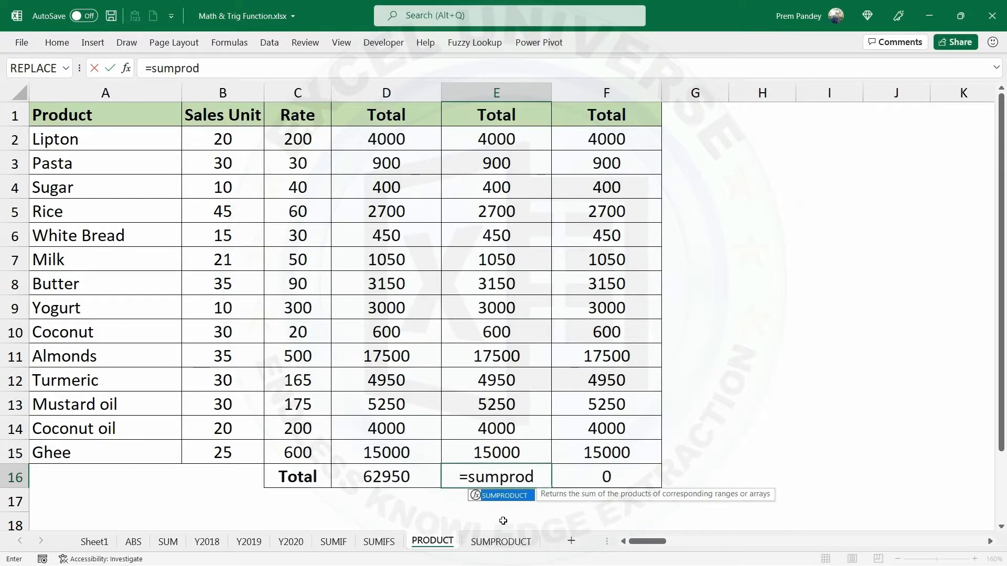
key("Tab")
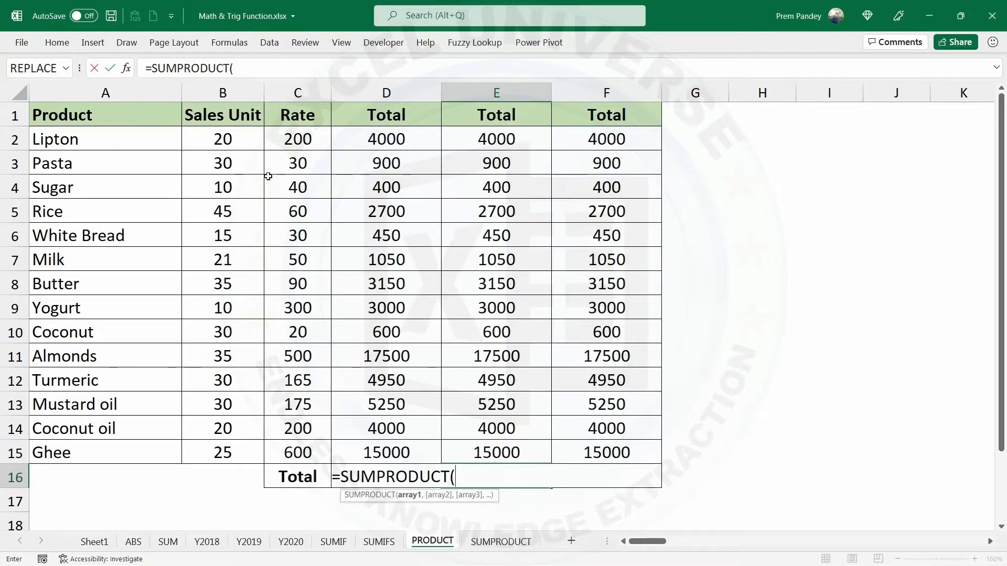
left_click_drag(229, 205, 224, 453)
type(",")
left_click_drag(298, 138, 307, 449)
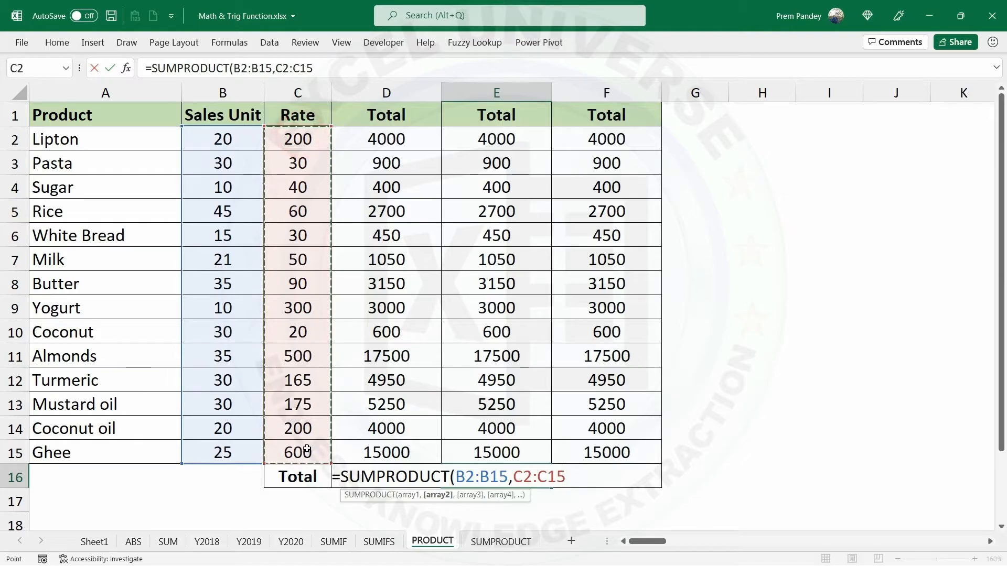
type(")")
key("Return")
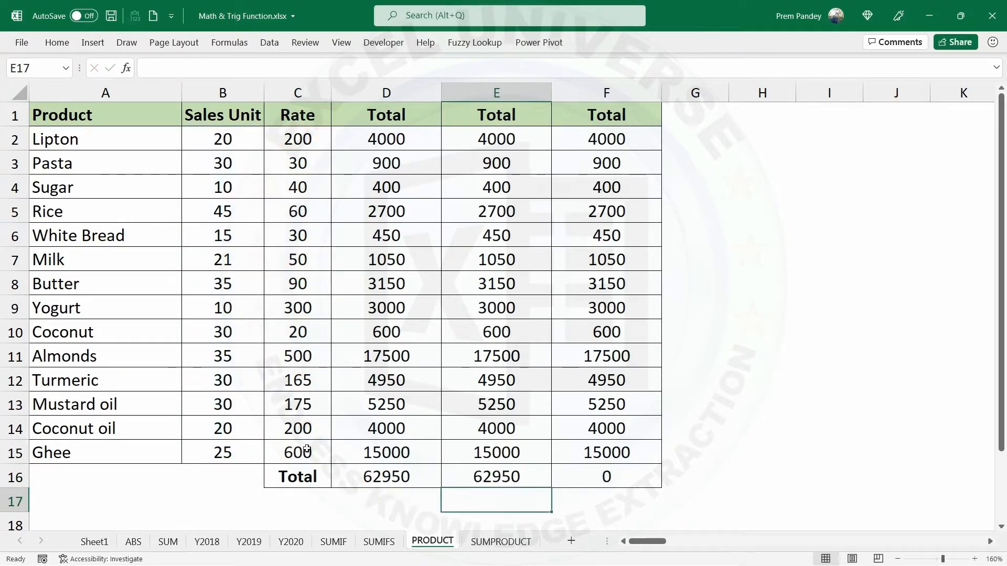
left_click(496, 484)
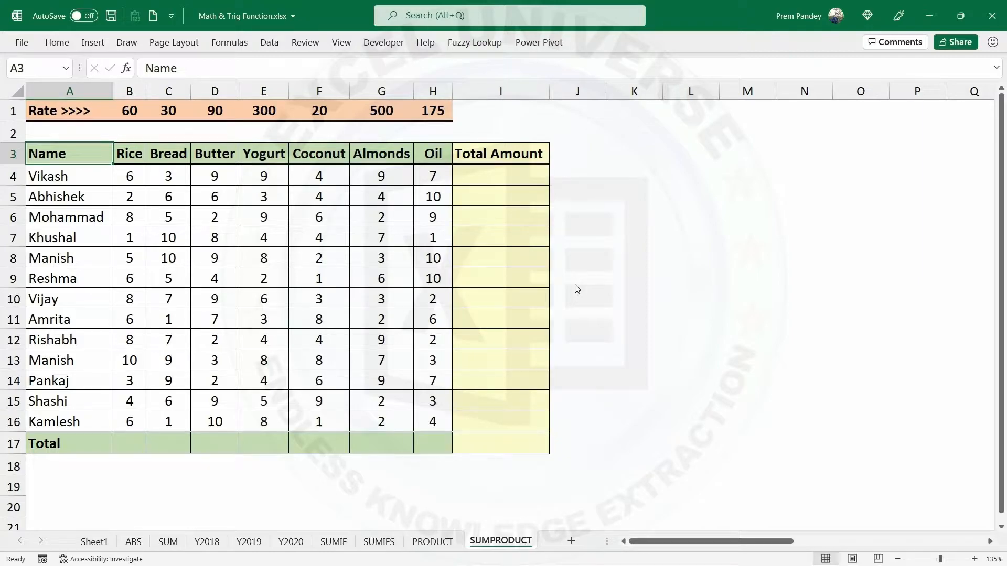
Step: Start a manual Total Amount formula in I4 multiplying the first three quantities by their rates: =B4*B1+C4*C1+D4*D1
left_click(507, 177)
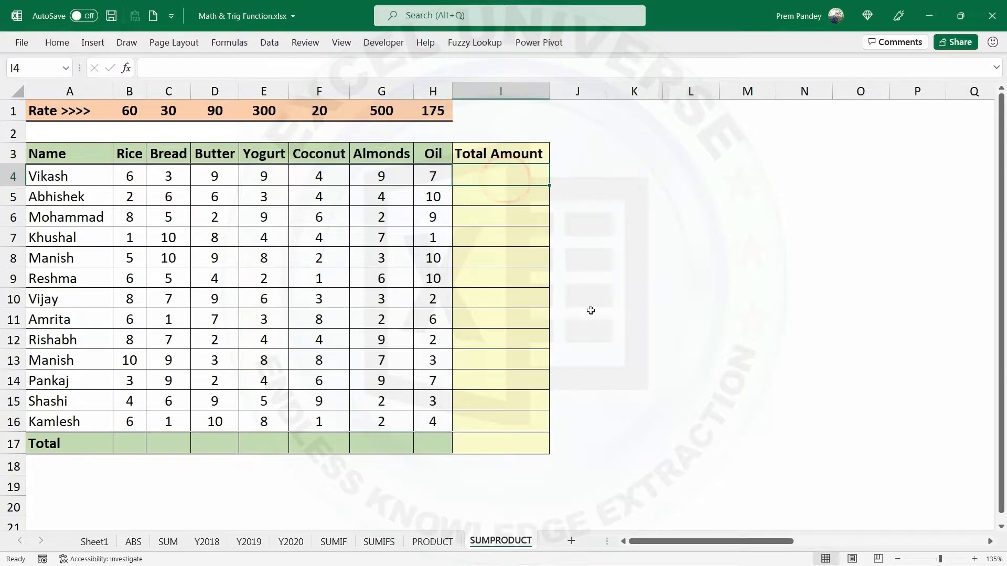
type("=")
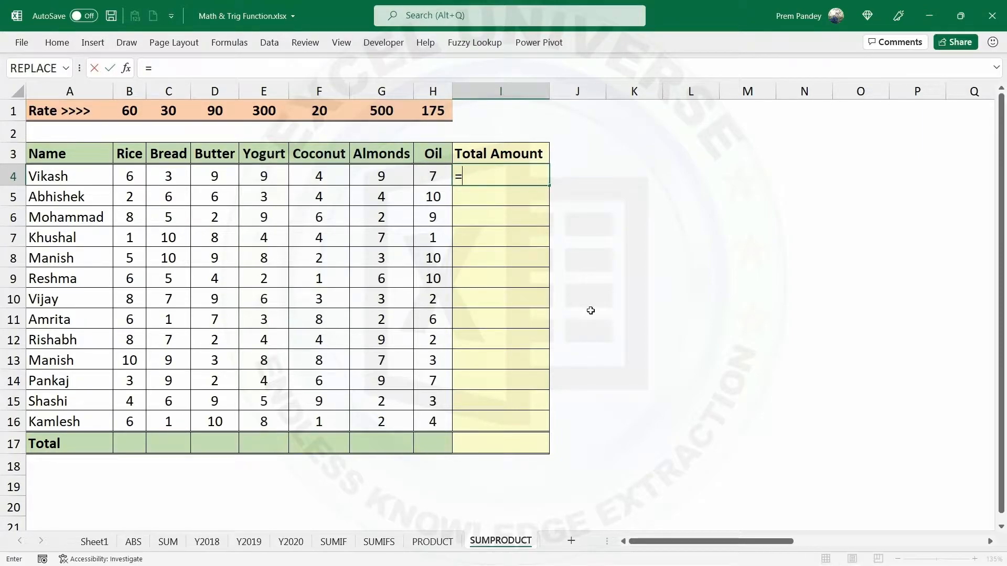
left_click(127, 173)
type("*")
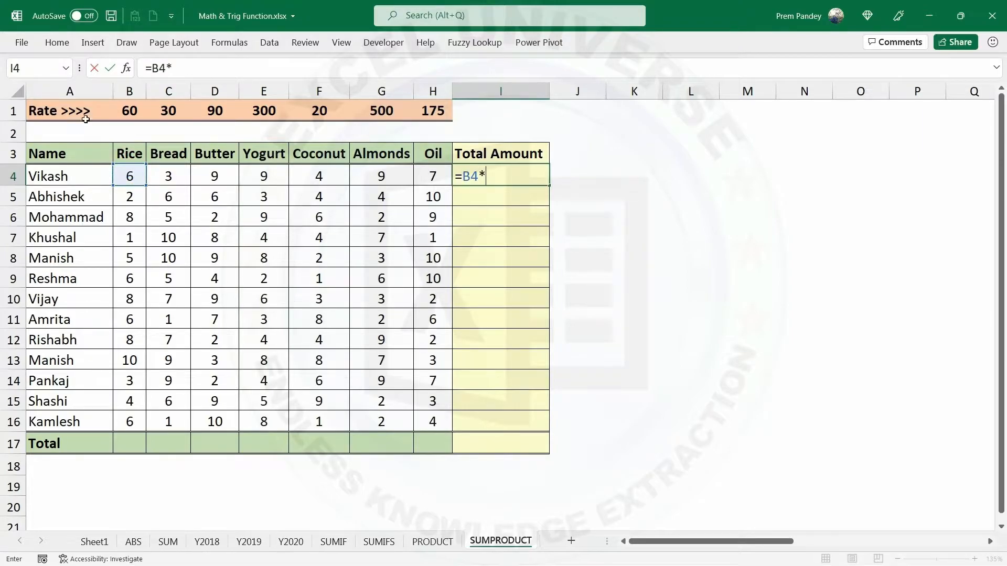
left_click(126, 109)
type("+")
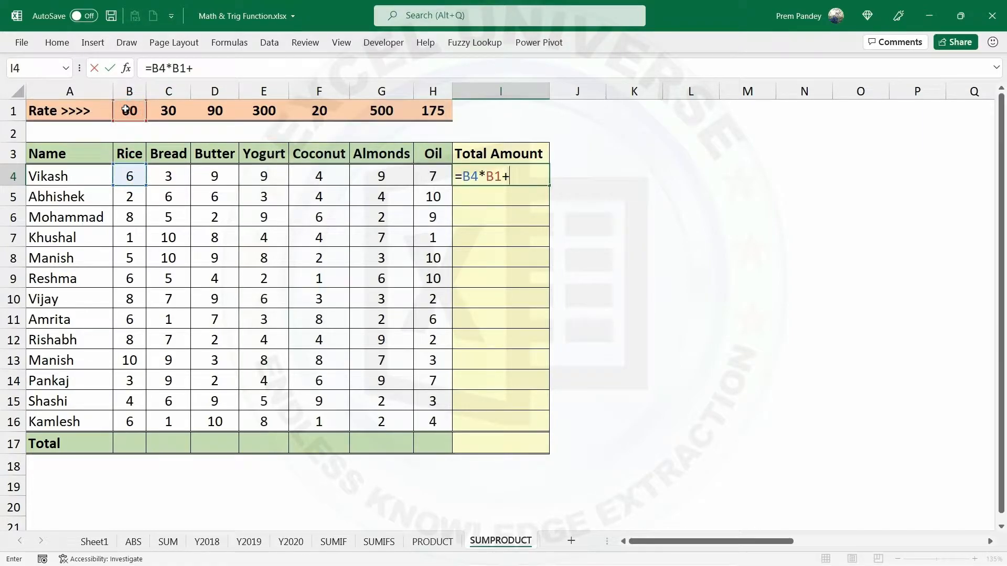
left_click(173, 178)
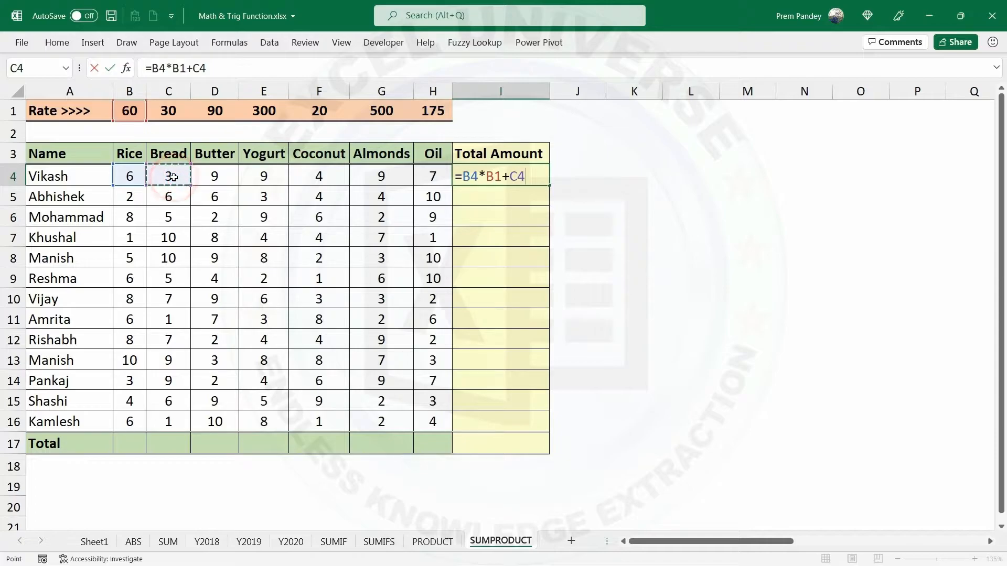
type("*")
left_click(167, 107)
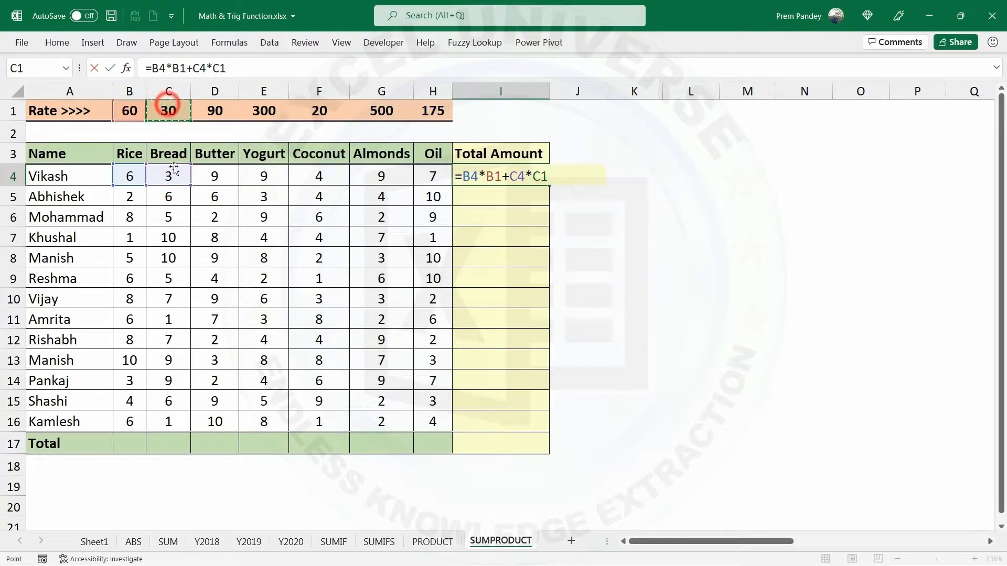
type("+")
left_click(219, 176)
type("*")
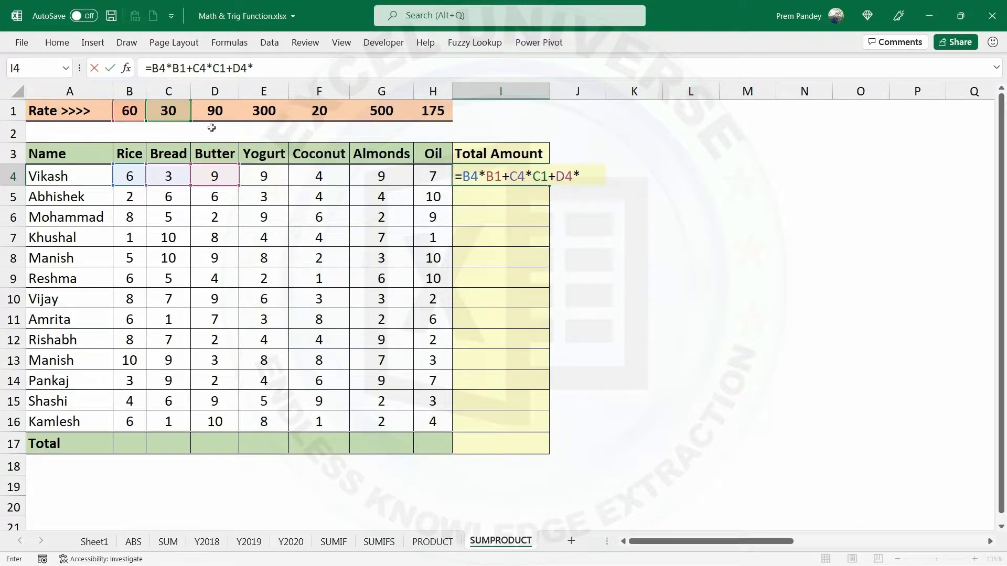
left_click(207, 110)
Step: Complete the manual formula in I4 by adding the remaining quantity-times-rate products, +E4*E1+F4*F1+G4*G1+H4*H1
type("+")
left_click(266, 176)
type("*")
left_click(264, 111)
type("+")
left_click(321, 176)
type("*")
left_click(311, 108)
type("+")
left_click(378, 177)
type("*")
left_click(391, 110)
type("+")
left_click(433, 176)
type("*")
left_click(434, 111)
key("Return")
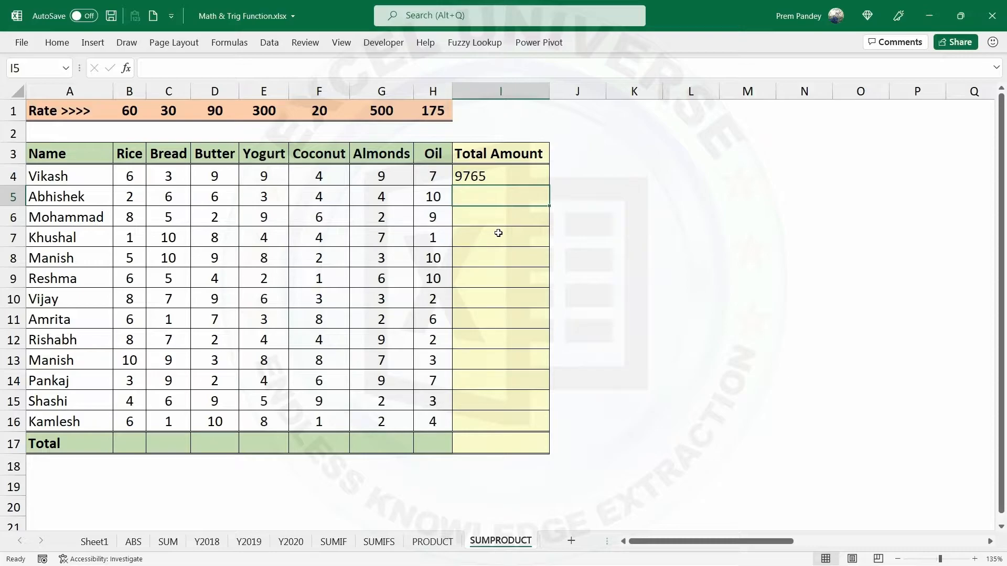
Step: Replace the formula in I4 with a single-array SUMPRODUCT over the first row's quantities, =SUMPRODUCT(B4:H4)
left_click(528, 175)
type("=sumprod")
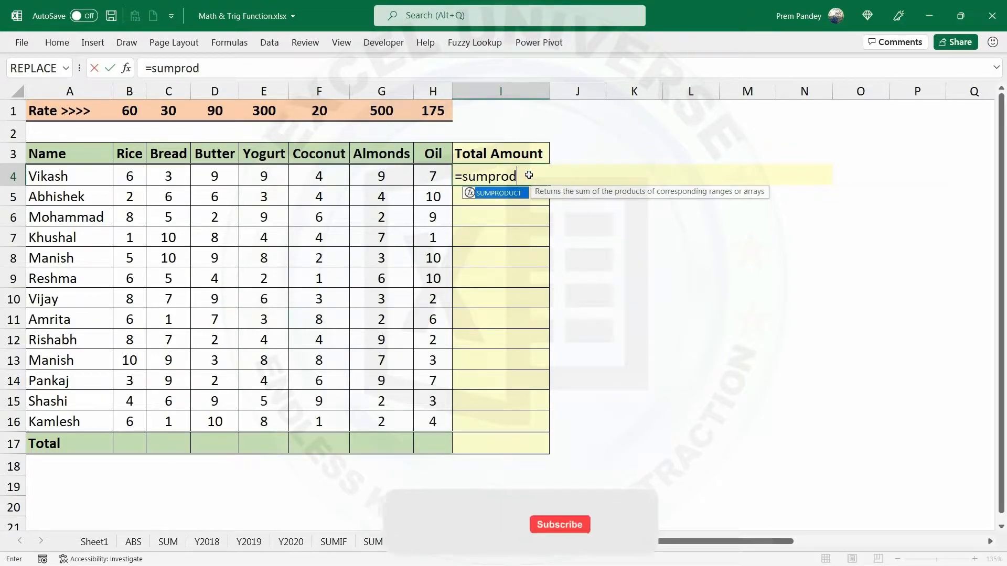
key("Tab")
key("BackSpace")
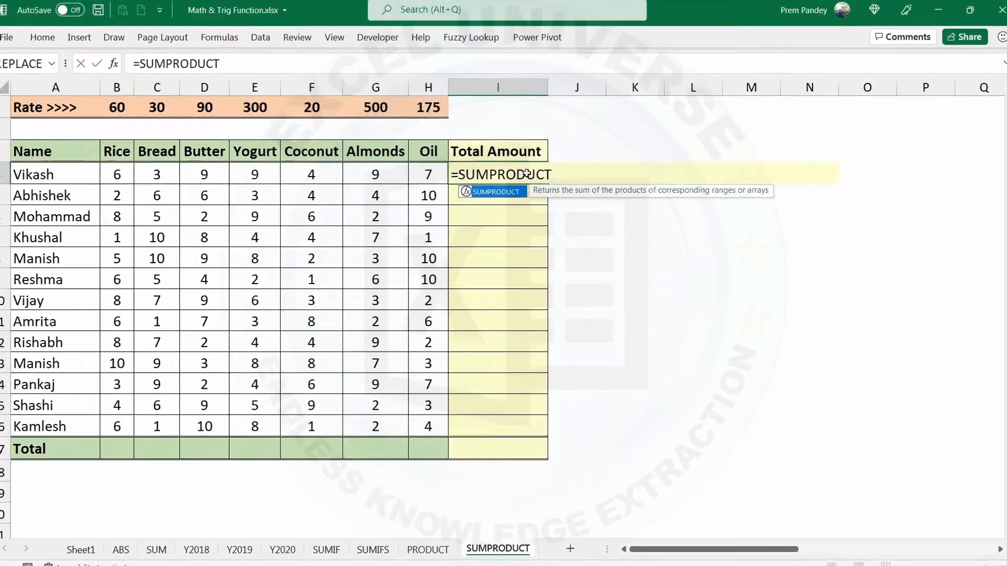
type("(")
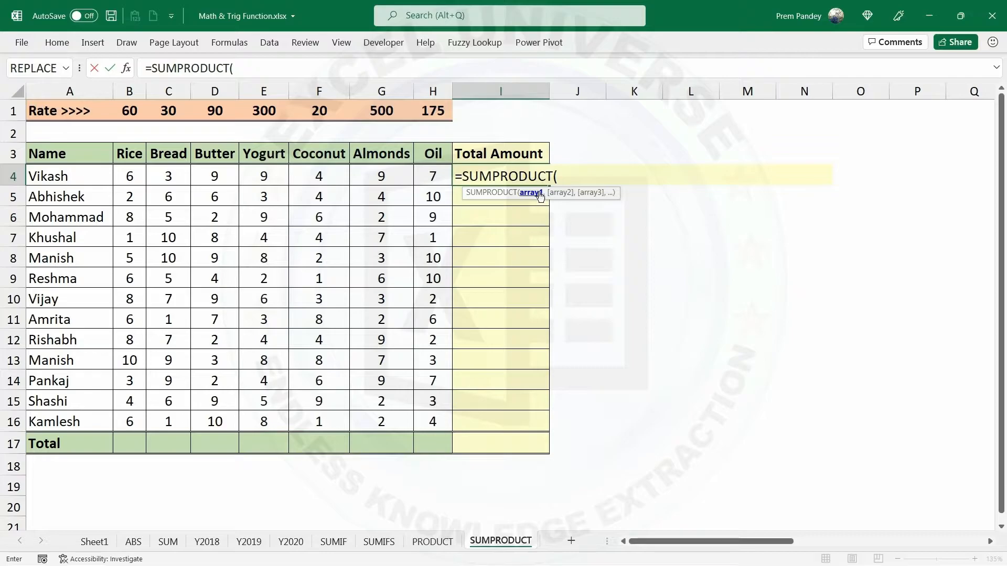
left_click_drag(133, 175, 427, 172)
key("Return")
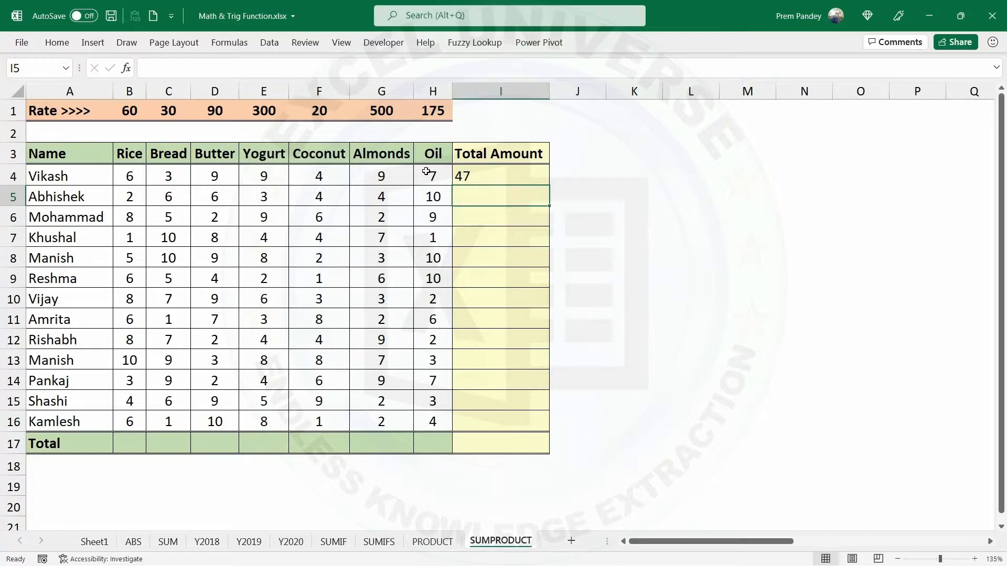
Step: Add the rate row as an absolute second array in I4, making the formula =SUMPRODUCT(B4:H4,$B$1:$H$1)
double_click(491, 177)
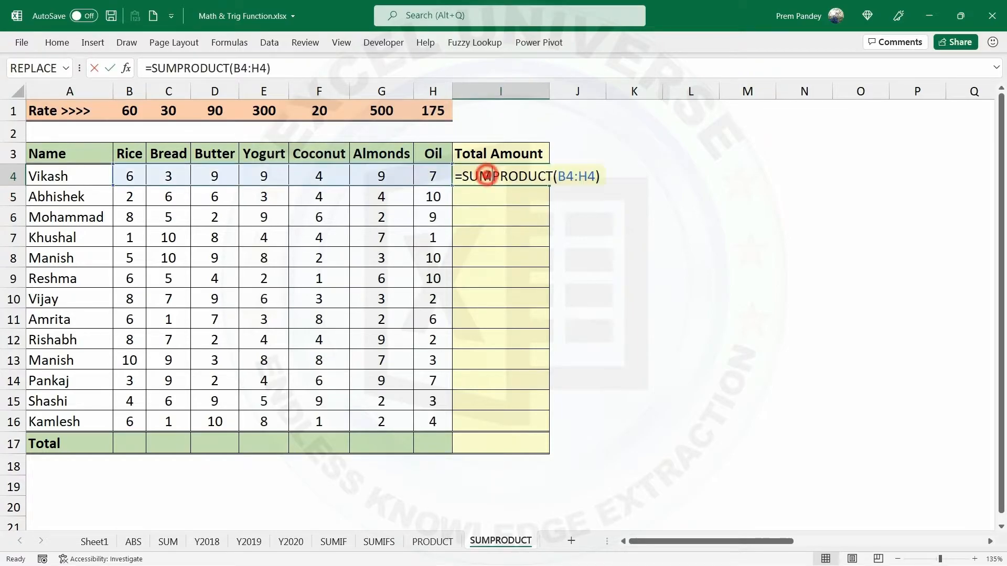
left_click(596, 176)
type(",")
left_click_drag(129, 111, 451, 105)
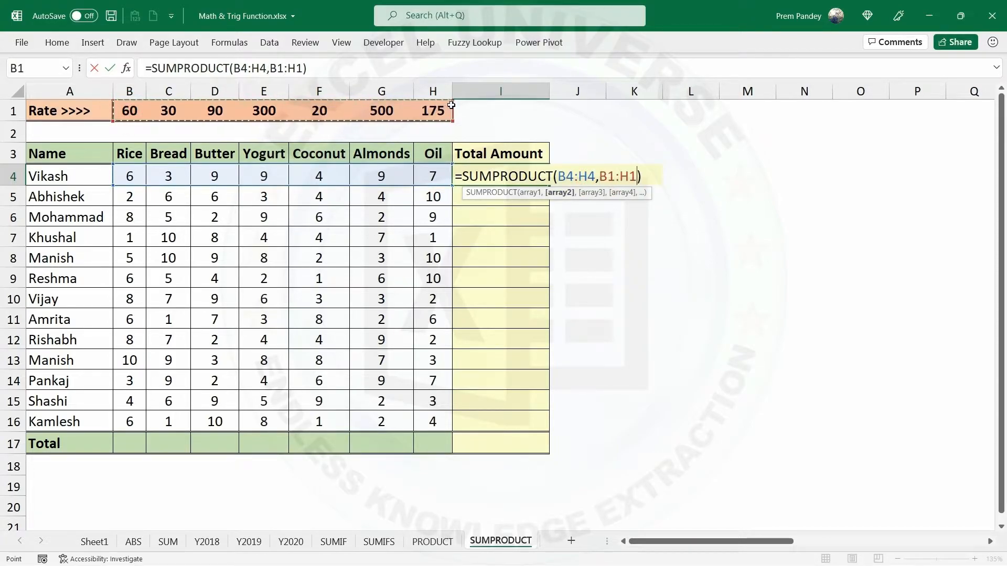
key("F4")
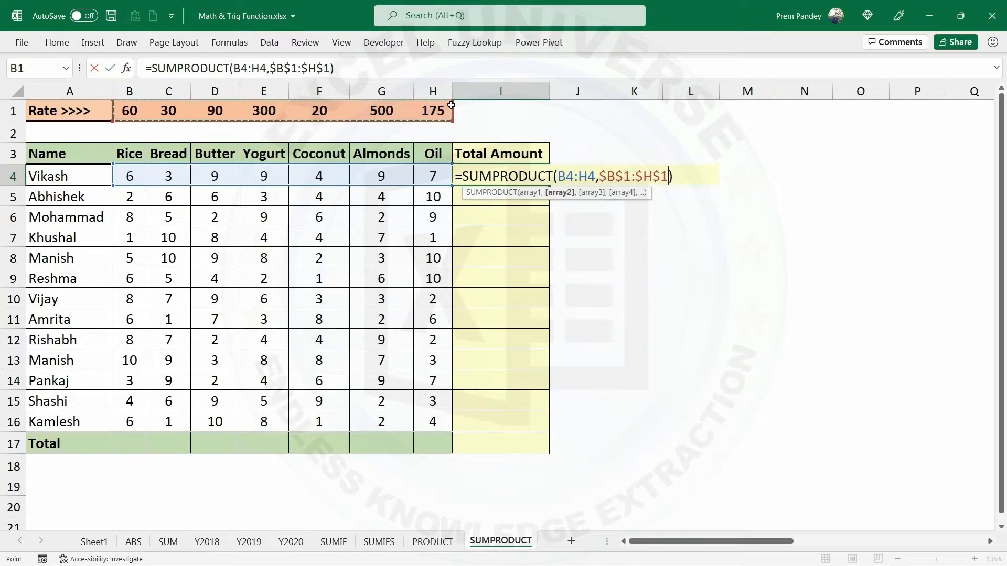
key("Return")
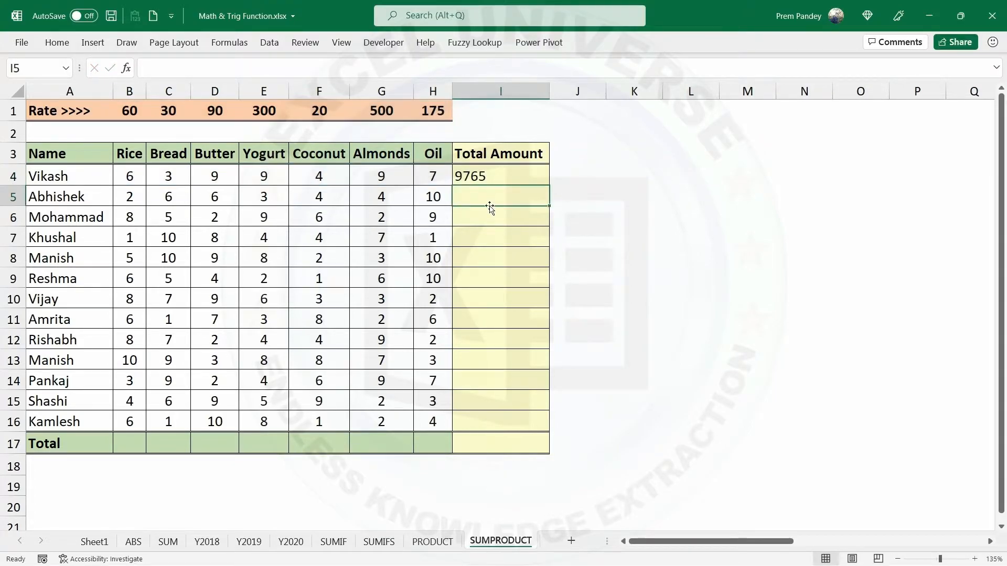
Step: Examine the values behind both SUMPRODUCT arrays in I4 by evaluating each within the formula, and cancel the edit
left_click(491, 177)
double_click(493, 176)
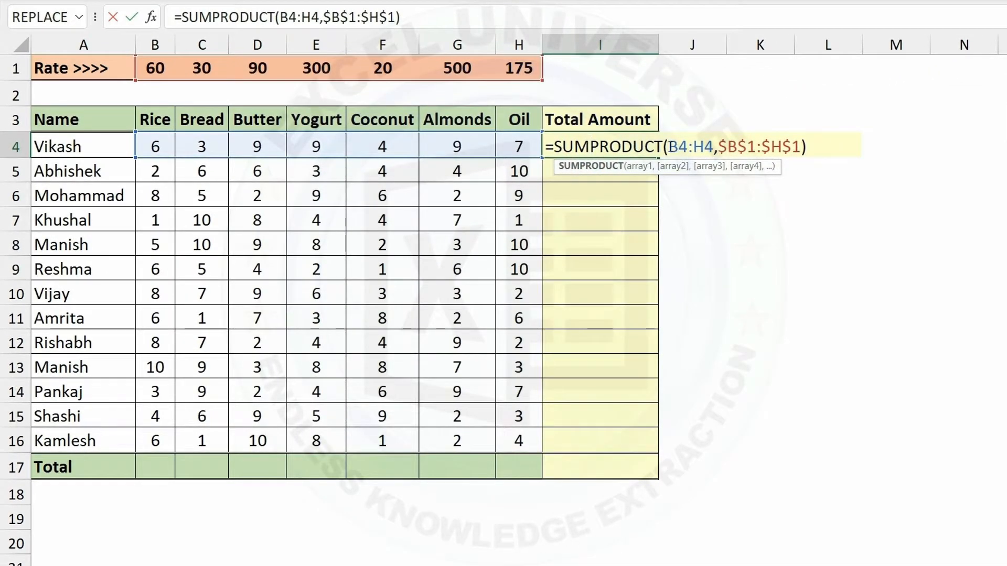
double_click(671, 147)
double_click(724, 146)
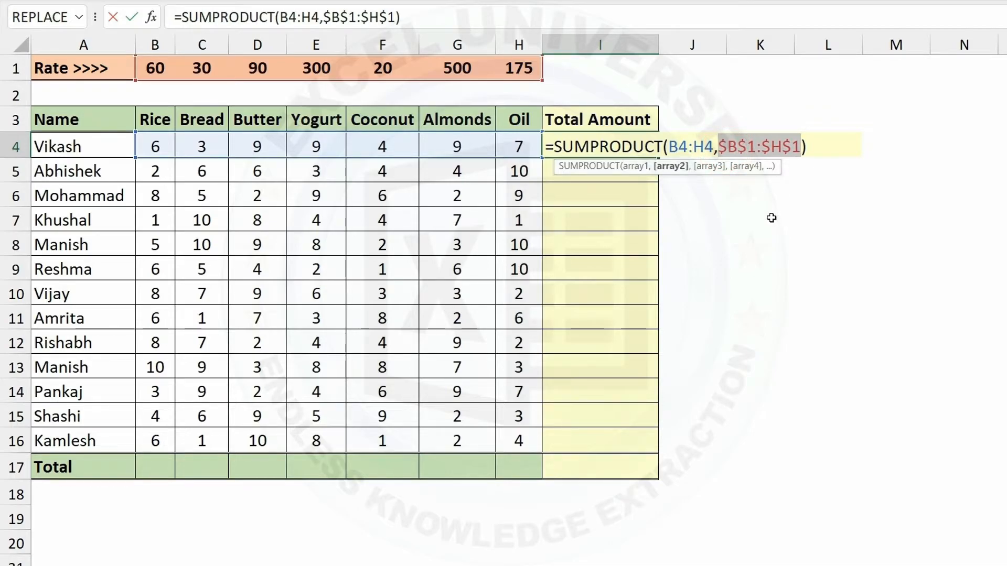
left_click_drag(671, 146, 714, 150)
key("F9")
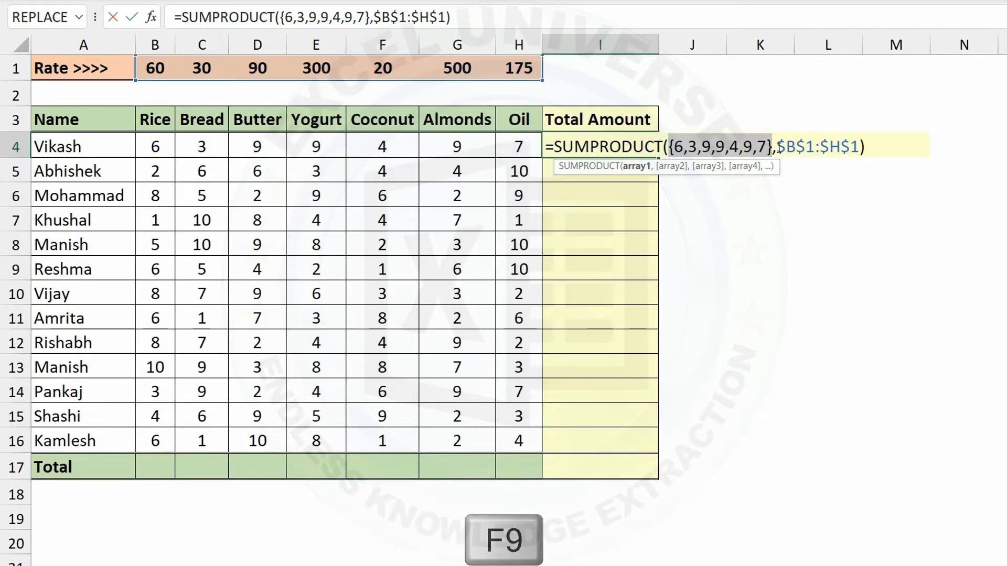
left_click_drag(779, 148, 860, 147)
key("F9")
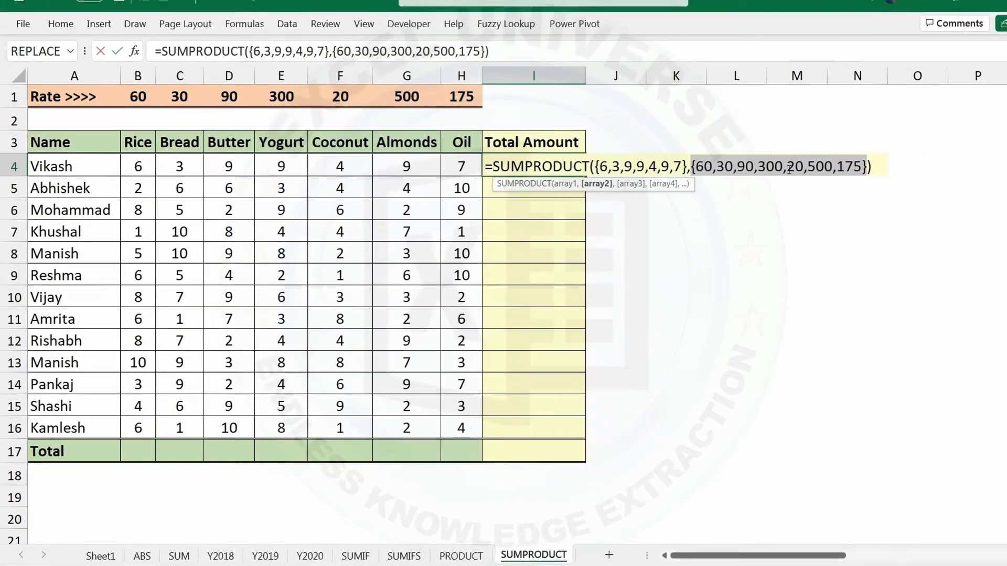
key("Escape")
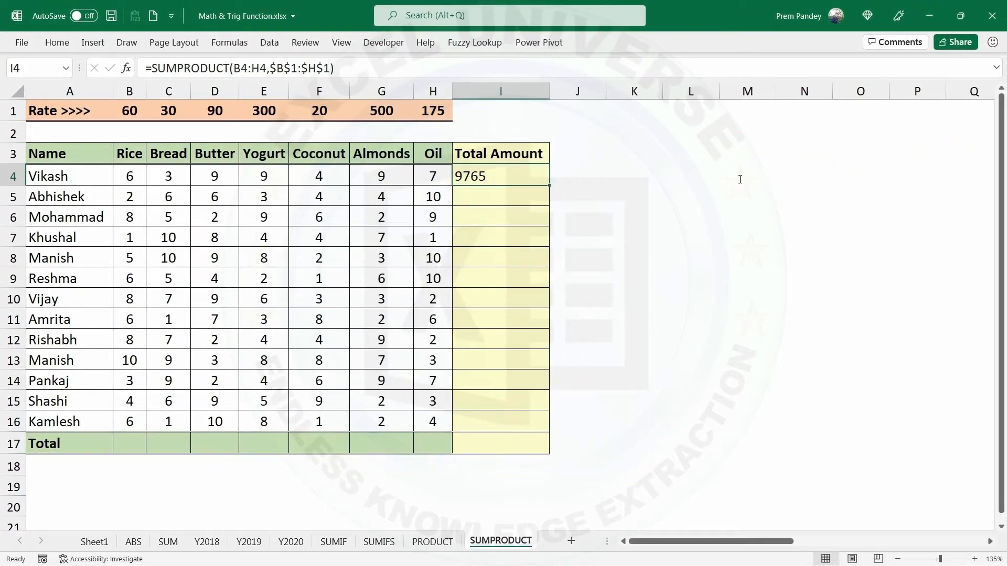
Step: Fill the Total Amount formula from I4 down to I16 and total every product column in B17:H17 with =SUMPRODUCT(B4:B16)
left_click_drag(549, 185, 548, 426)
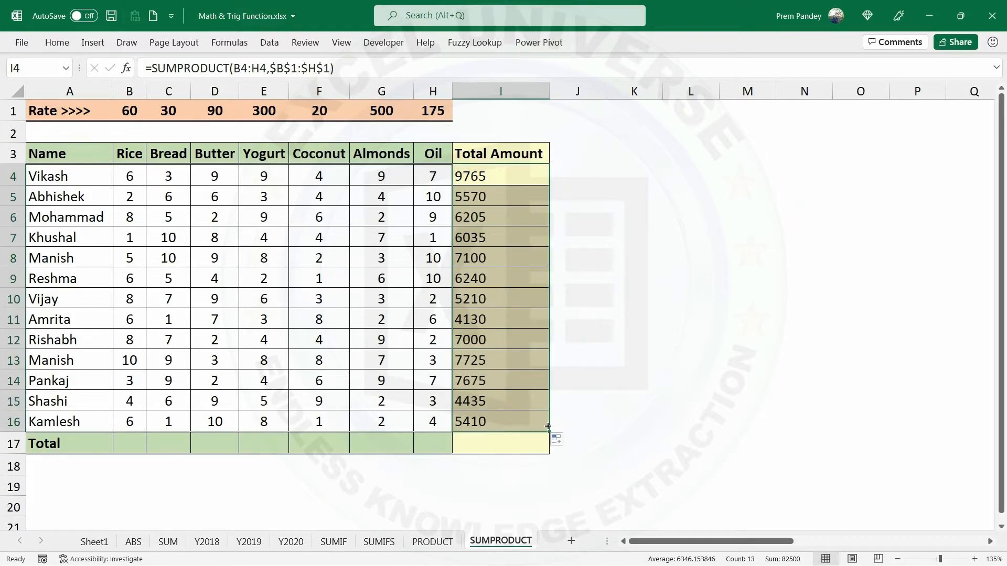
left_click_drag(129, 444, 414, 443)
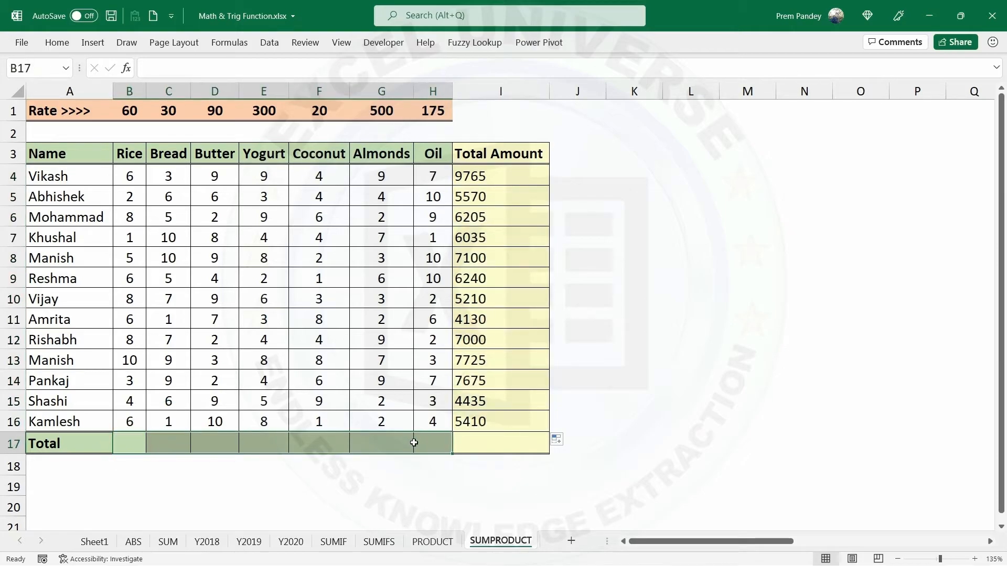
type("=sump")
key("Tab")
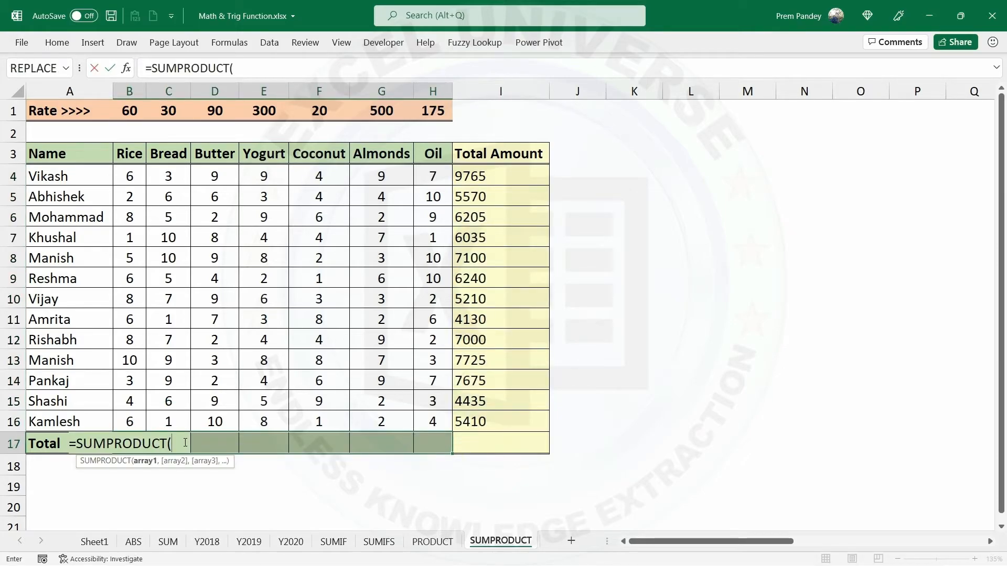
left_click_drag(129, 426, 127, 178)
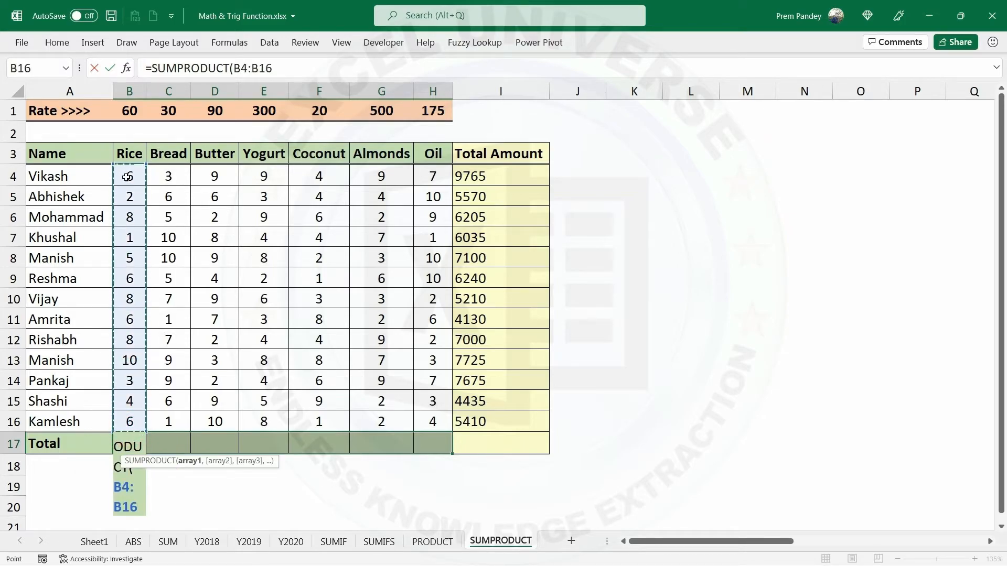
type(")")
key("ctrl+Return")
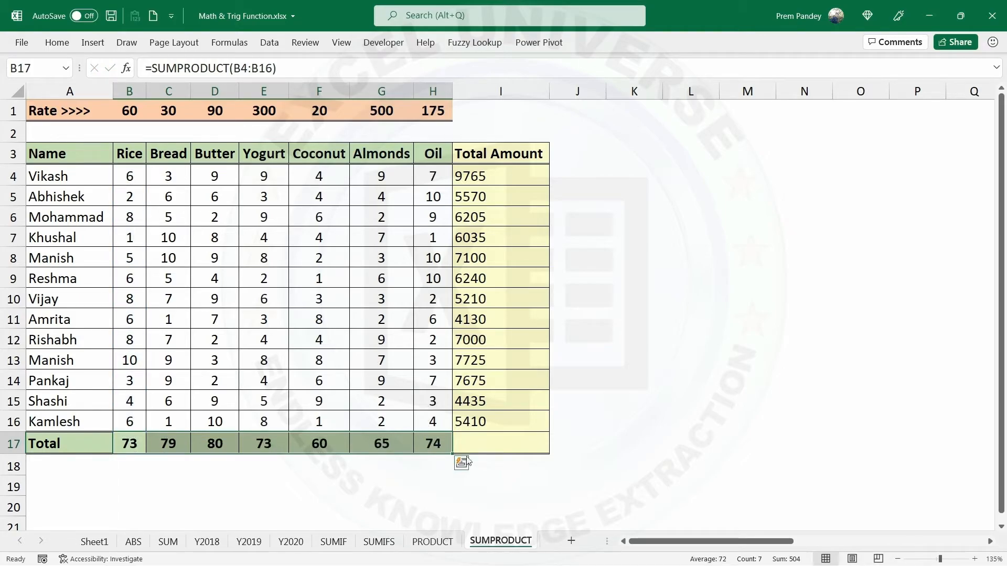
Step: Extend the Total Amount formula from I16 into the Total row at I17 and select the new cell
left_click(505, 417)
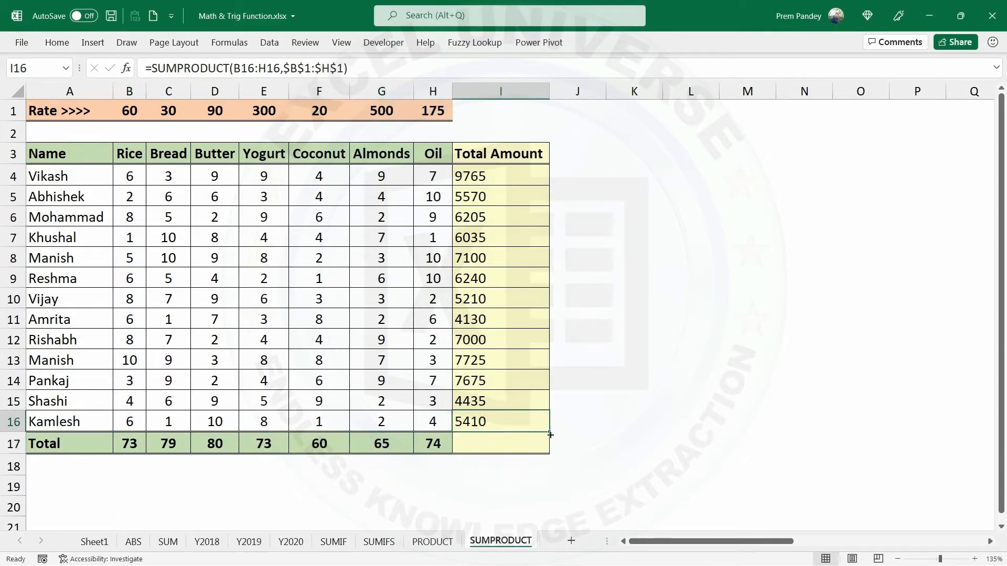
left_click_drag(551, 435, 548, 445)
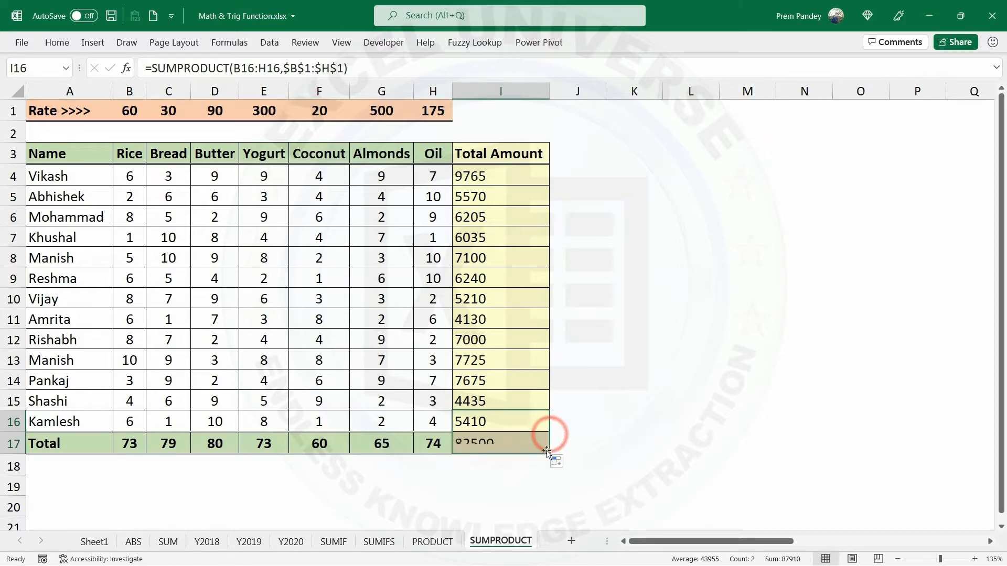
left_click(500, 446)
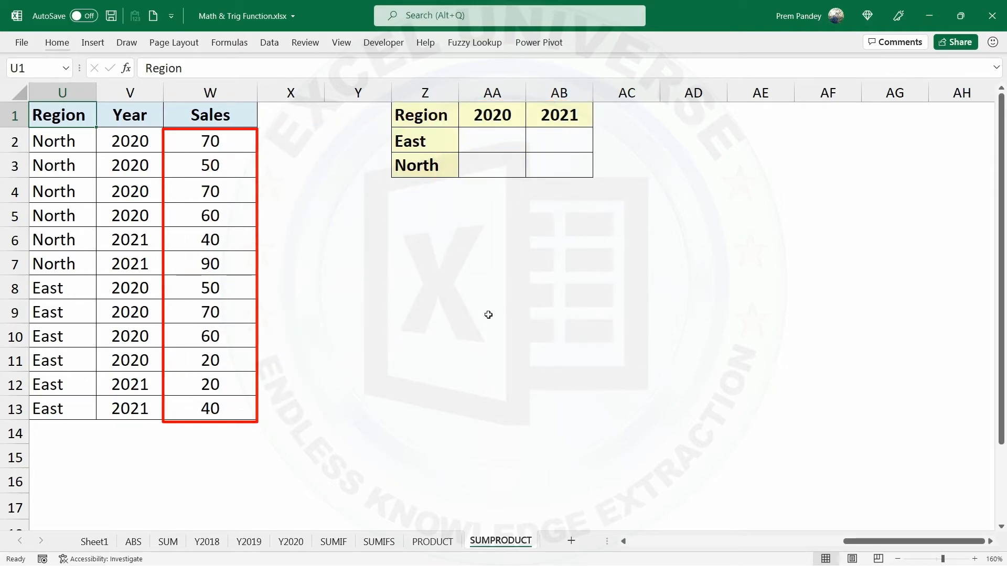
Step: Start a SUMPRODUCT formula in AA2 through its function arguments, with the absolute Sales range $W$2:$W$13 as Array1
left_click(500, 139)
type("=su")
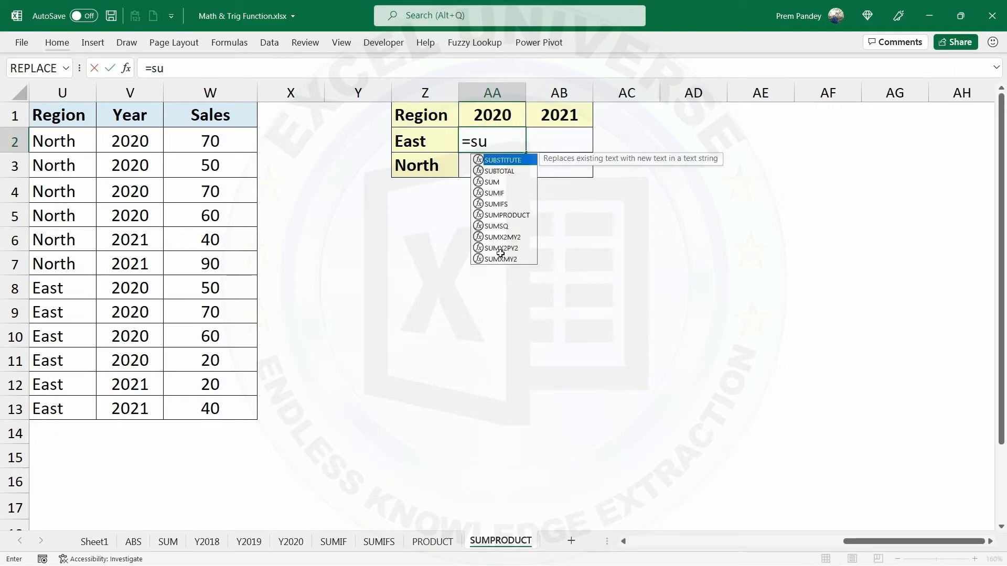
type("mprod")
key("Tab")
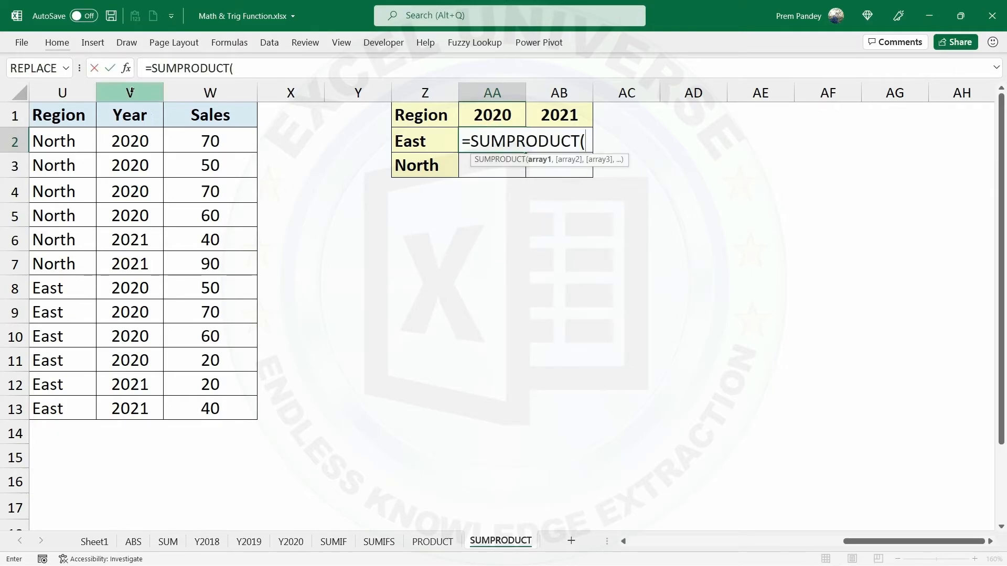
left_click(126, 68)
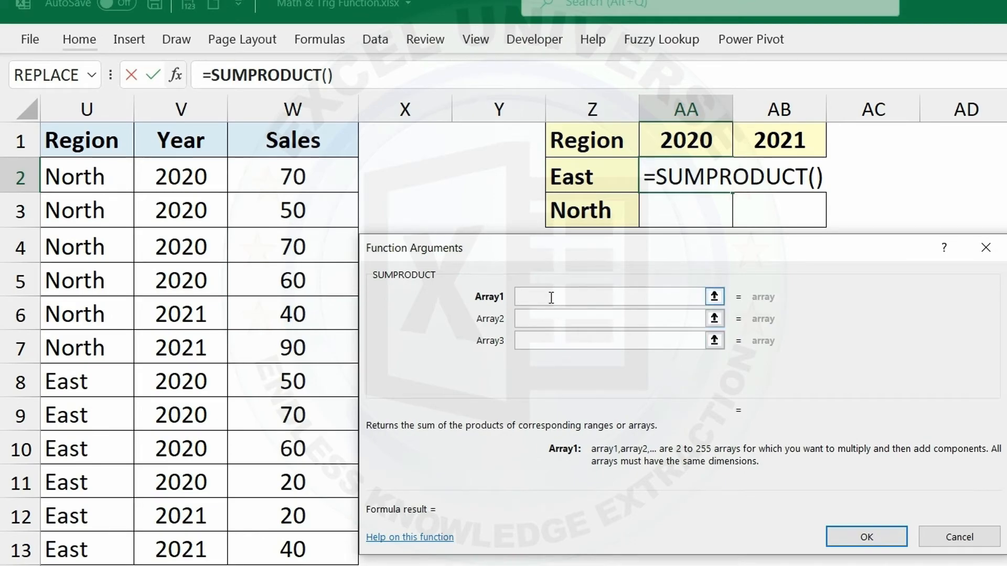
left_click_drag(322, 176, 321, 549)
key("F4")
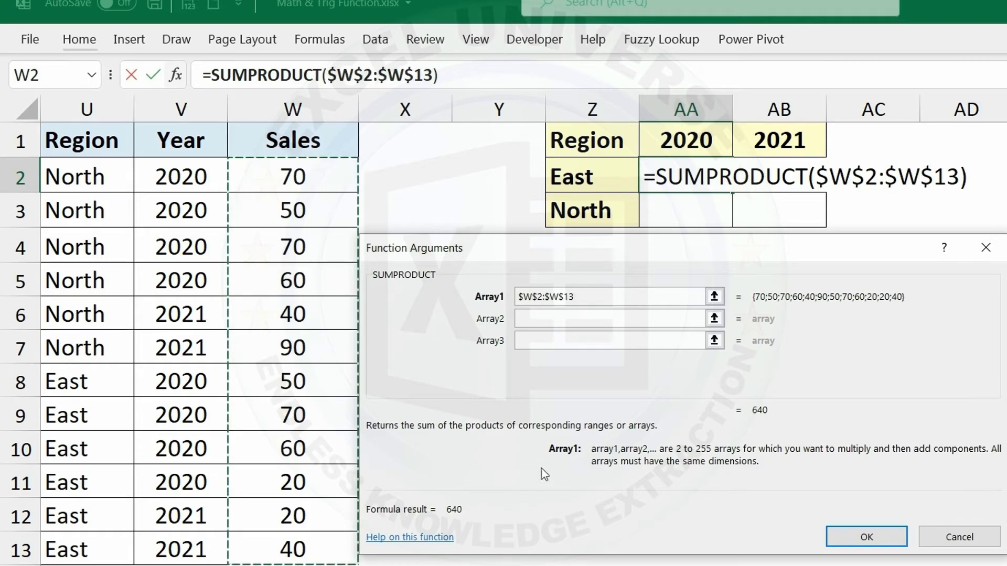
Step: Set Array2 of the AA2 formula to the region condition ($U$2:$U$13=$Z2)*1
left_click(535, 319)
type("(")
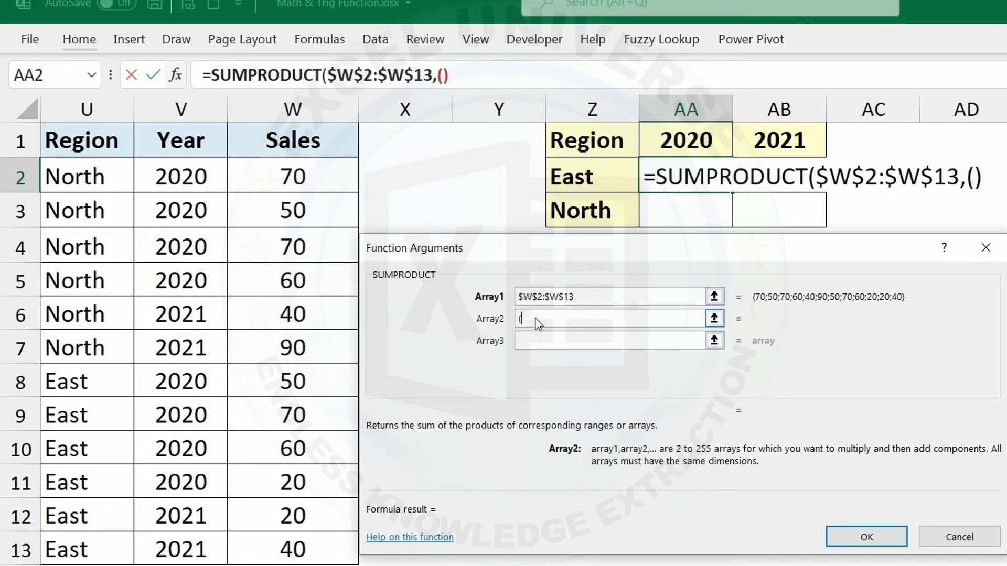
left_click_drag(97, 176, 73, 538)
key("F4")
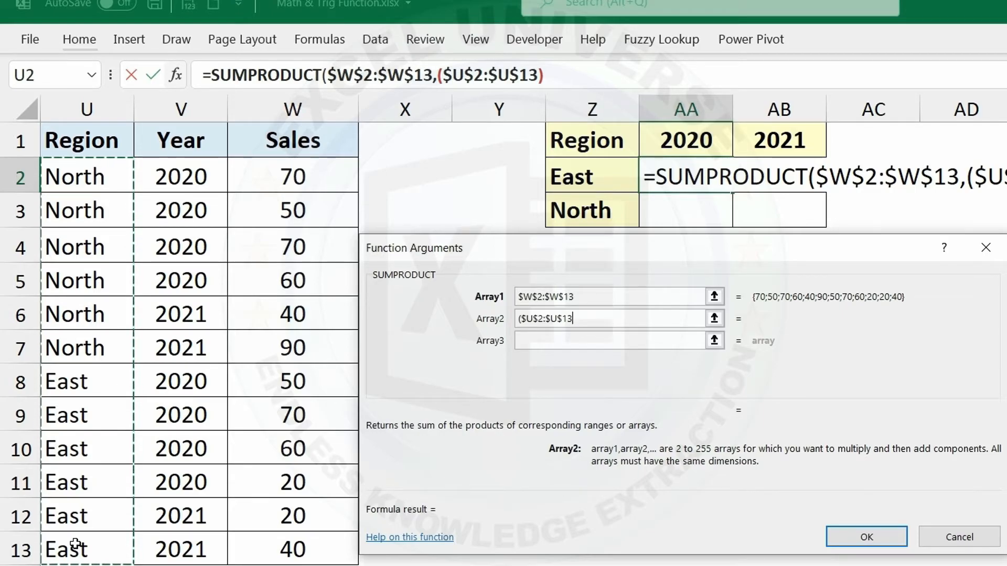
type("=")
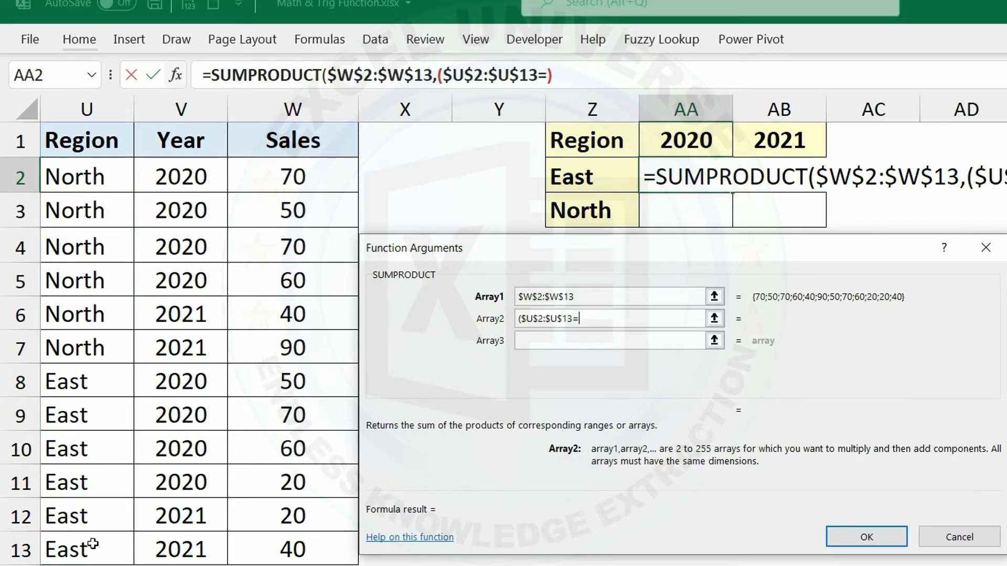
left_click(559, 177)
key("F4")
key("F4")
key("F4")
type(")")
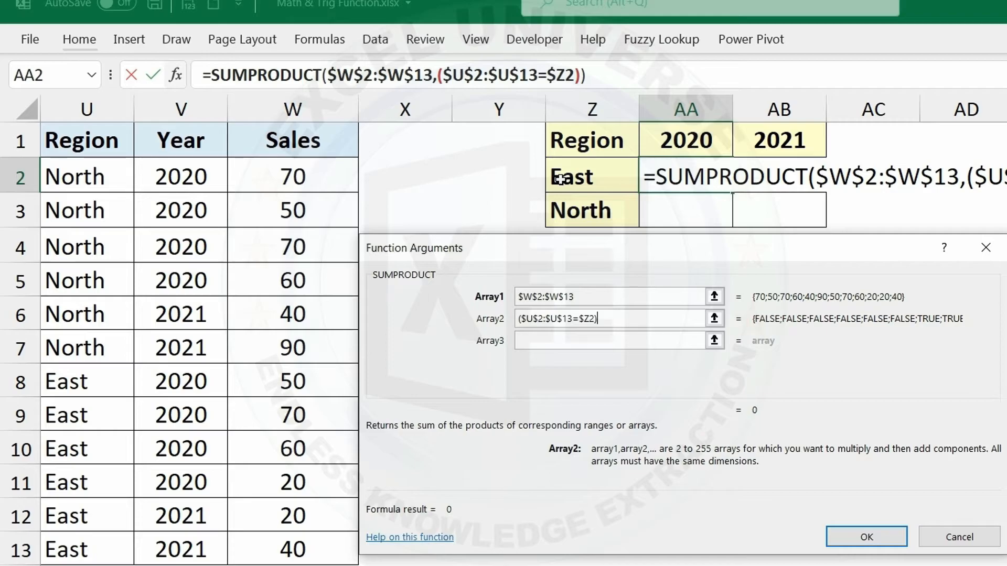
type("*1")
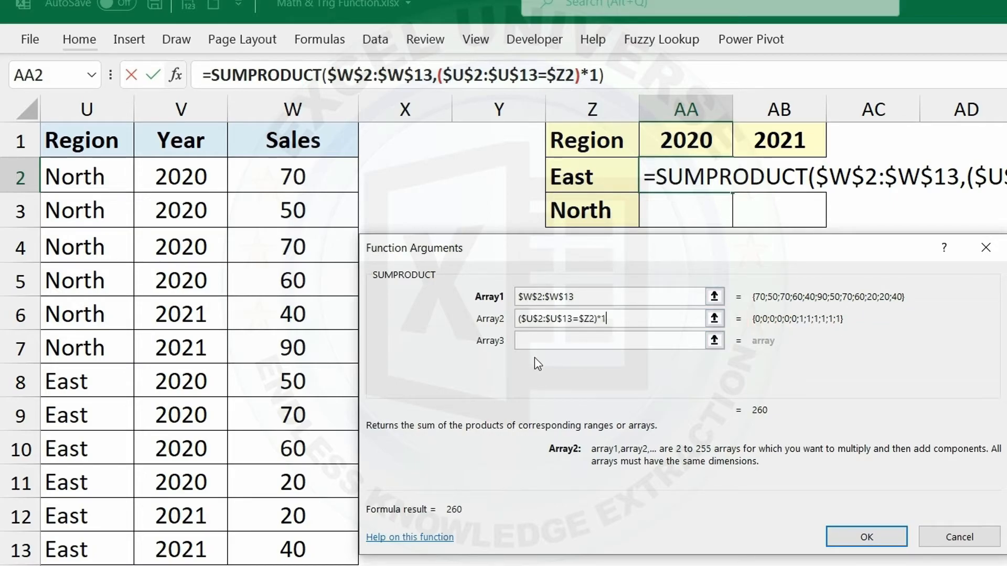
Step: Set Array3 of the AA2 formula to the year condition ($V$2:$V$13=AA$1)*1 and complete the formula
left_click(535, 341)
type("(")
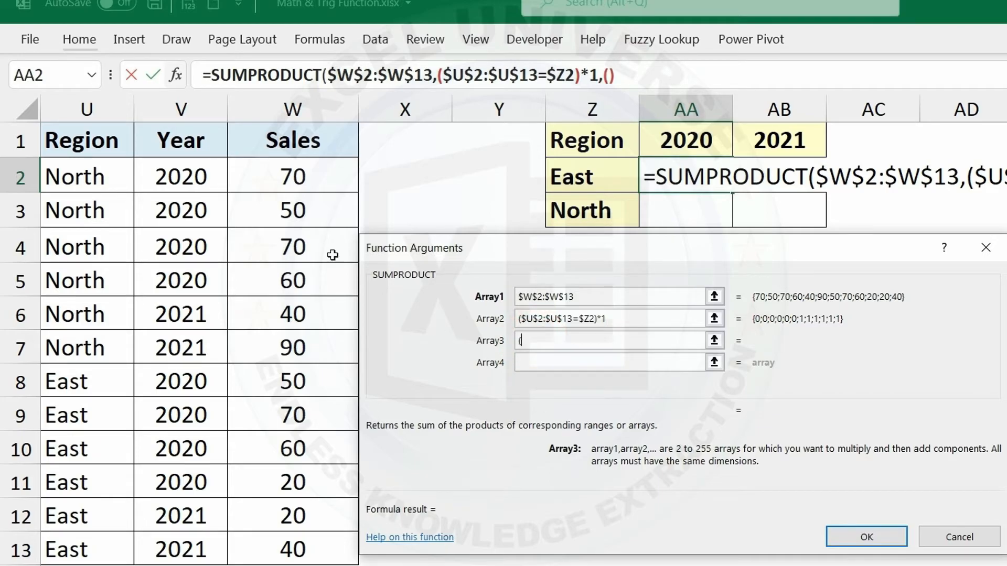
left_click_drag(203, 175, 187, 548)
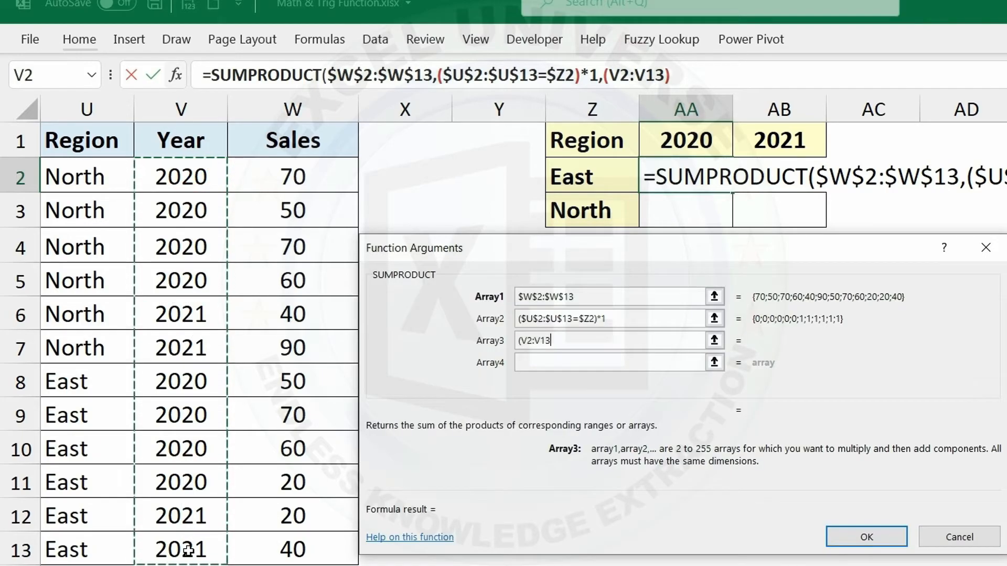
key("F4")
type("=")
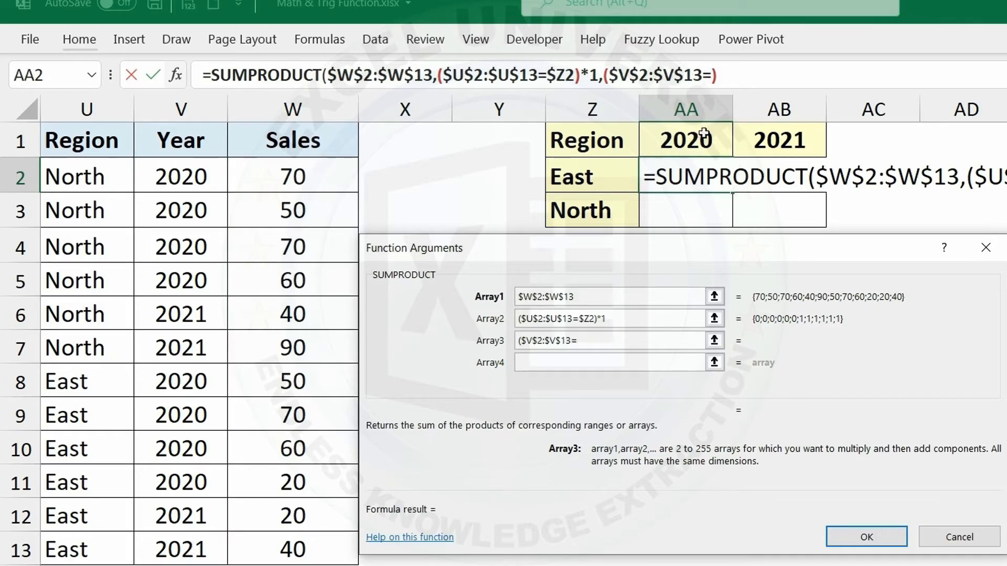
left_click(703, 134)
key("F4")
key("F4")
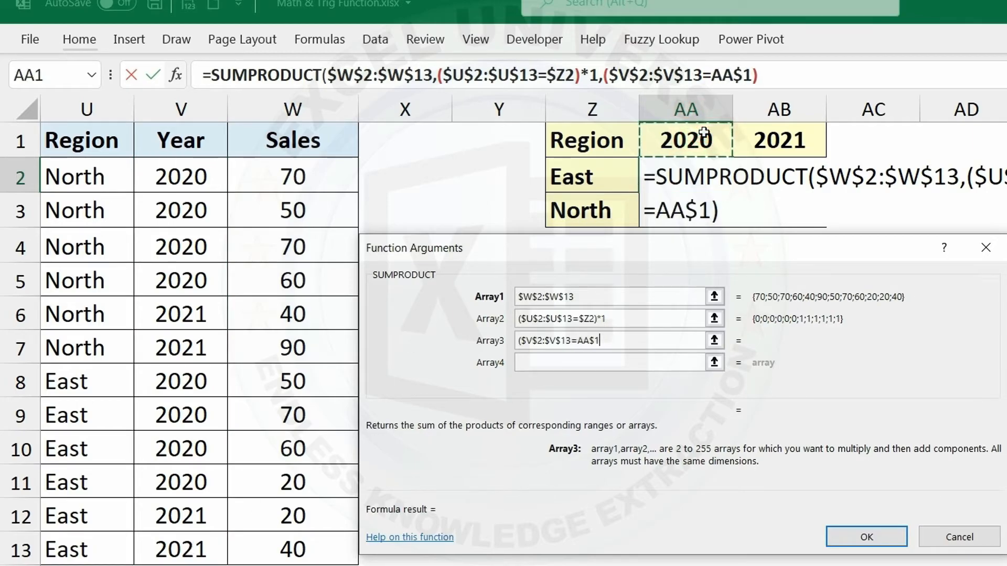
type(")*1")
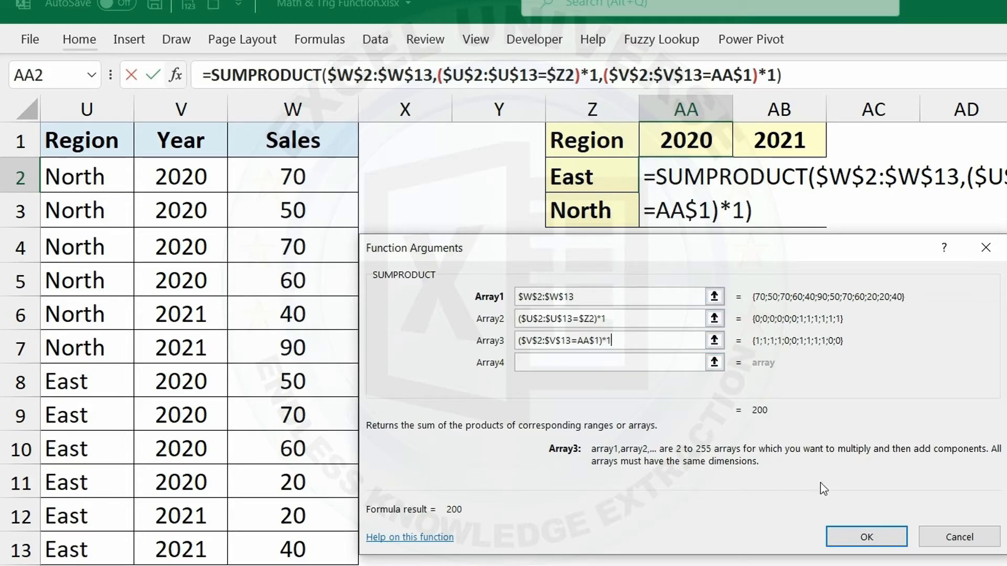
left_click(879, 537)
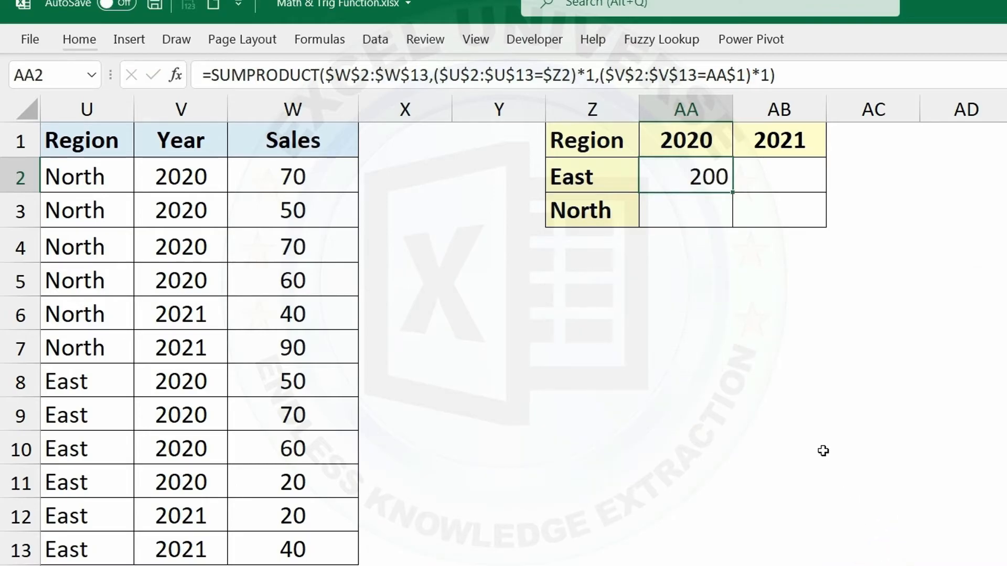
Step: Copy the AA2 formula across AA2:AB3 and insert three blank columns before the region summary table
key("ctrl+c")
left_click(767, 212, "shift")
key("ctrl+v")
key("Escape")
left_click_drag(605, 110, 742, 123)
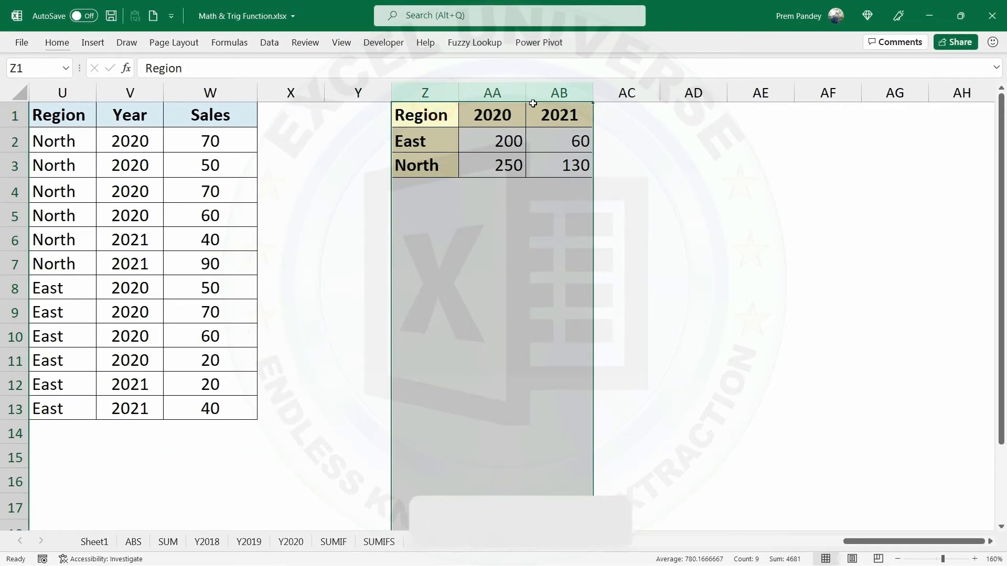
key("ctrl+shift+plus")
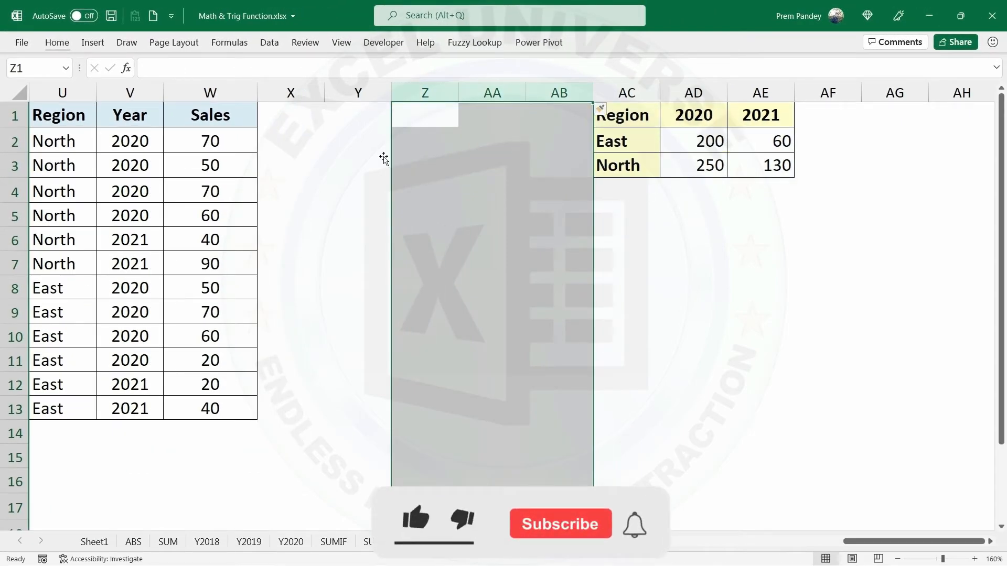
Step: Enter the region test =(U2=$AC$2) in X2 and fill it down to X13
left_click(296, 138)
type("=")
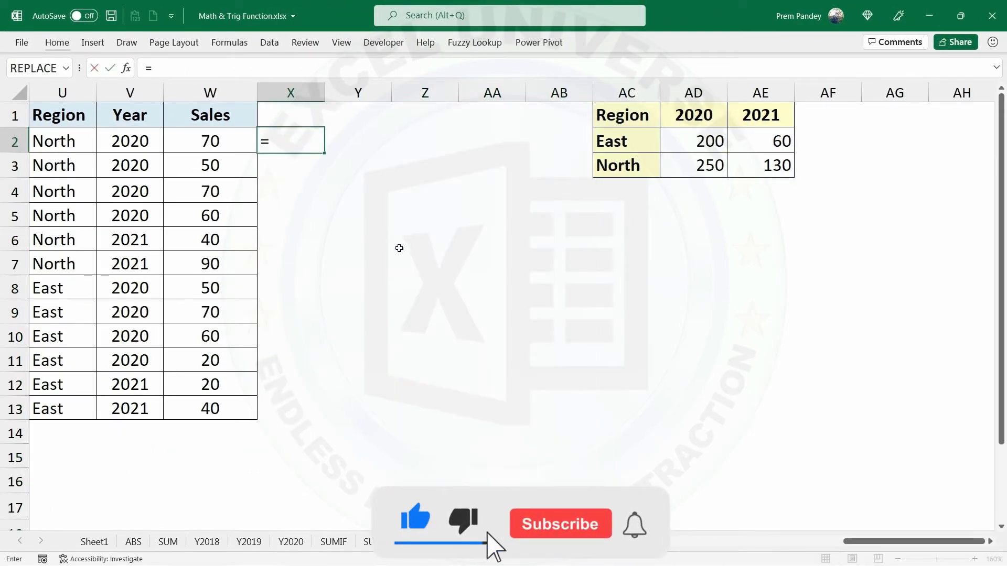
type("(")
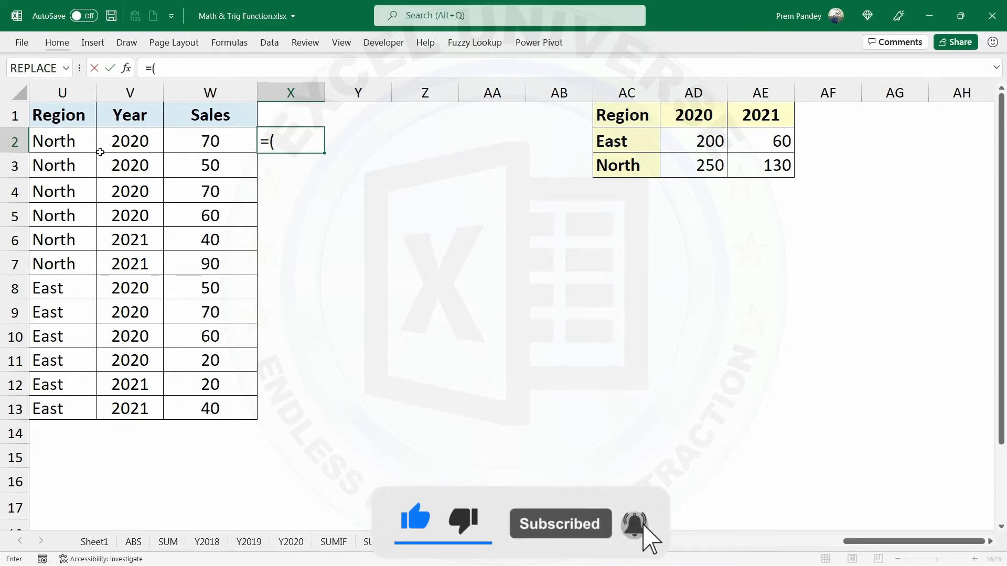
left_click(66, 139)
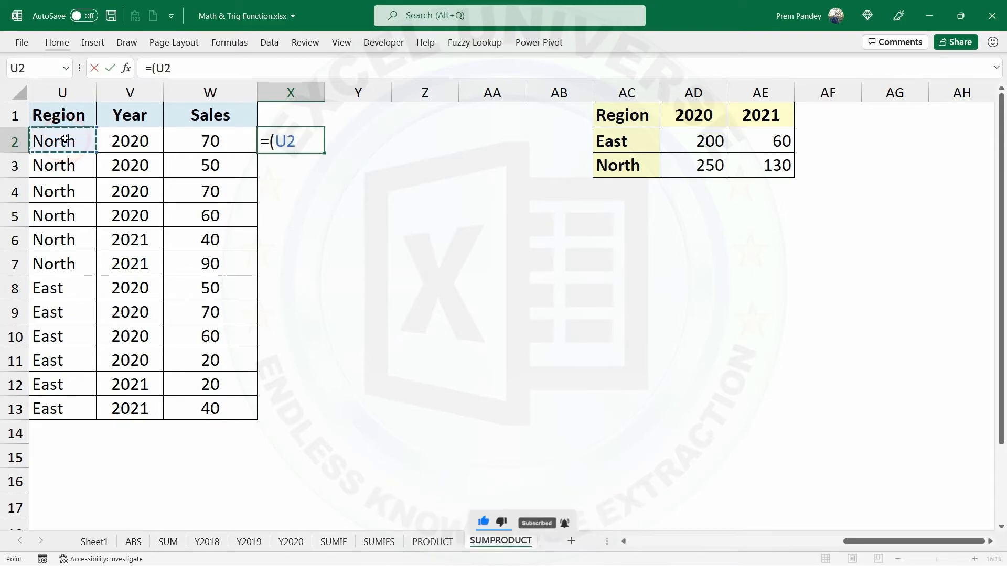
type("=")
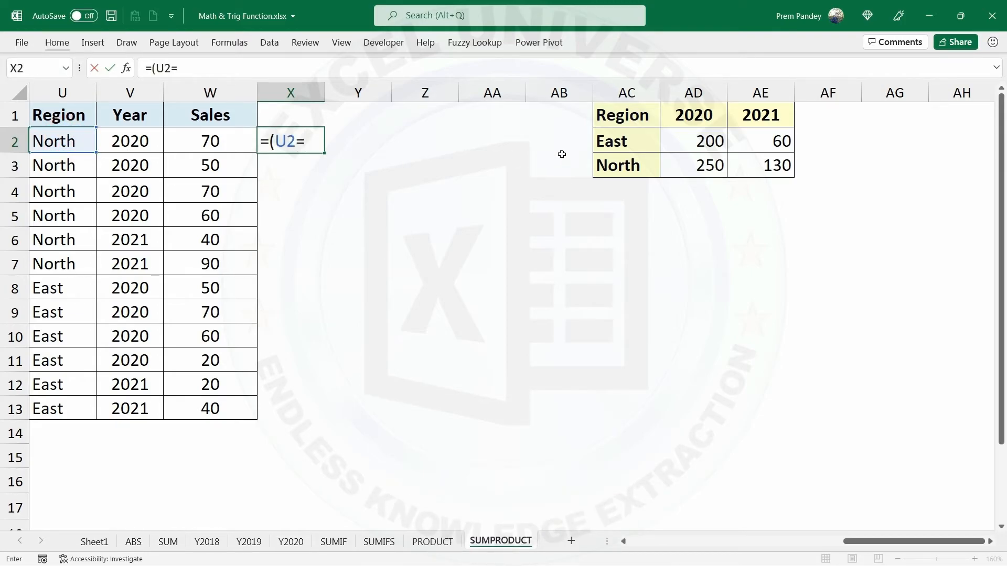
left_click(609, 141)
key("F4")
type(")")
key("Return")
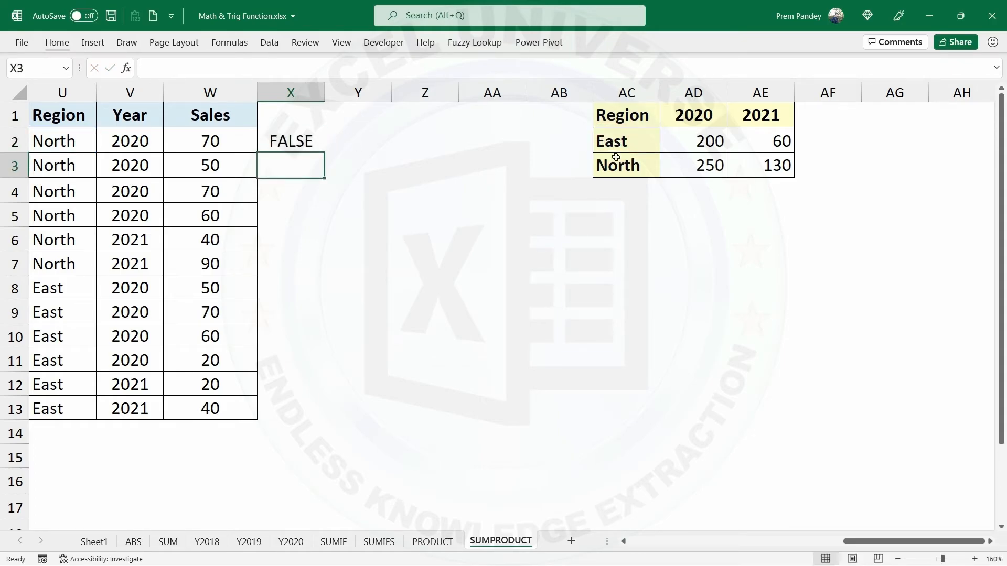
left_click(312, 139)
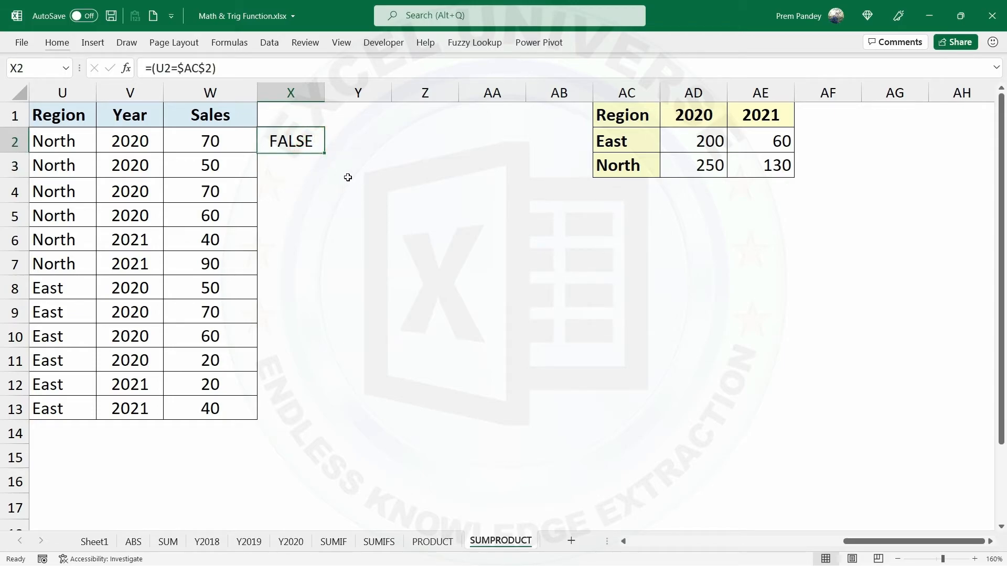
double_click(326, 154)
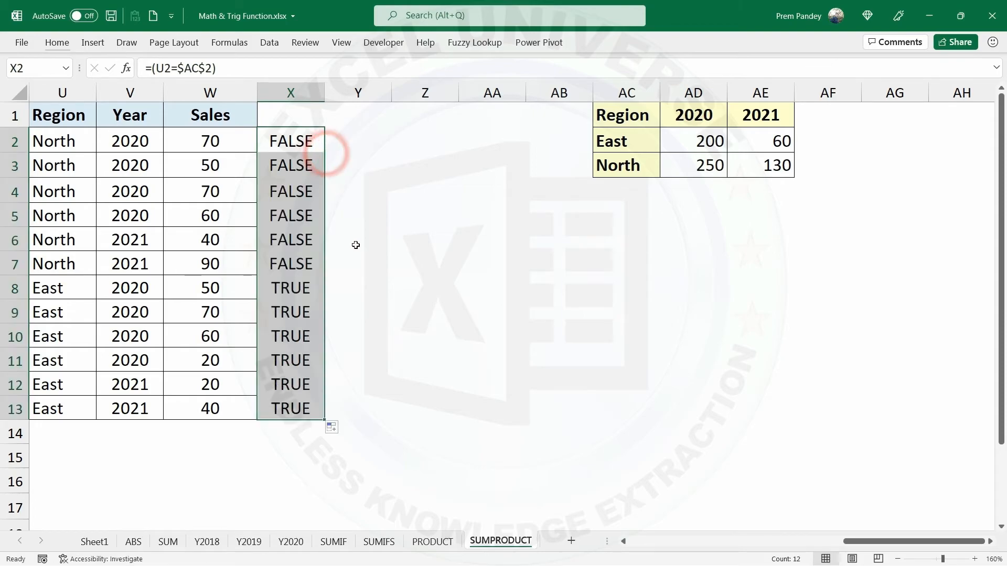
Step: Multiply the region test in X2 by 1, making it =(U2=$AC$2)*1, and refill it down to X13
double_click(314, 140)
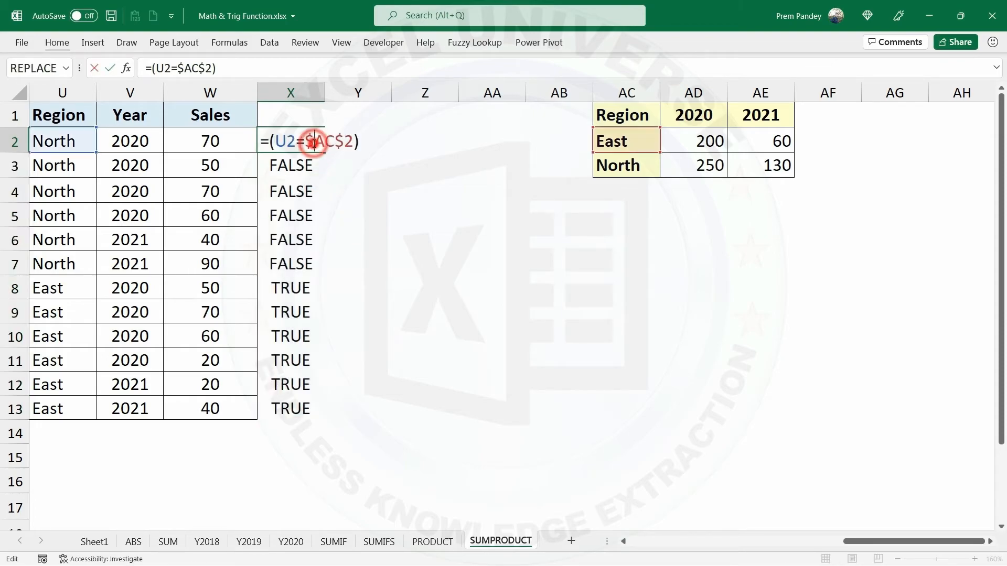
type("*1")
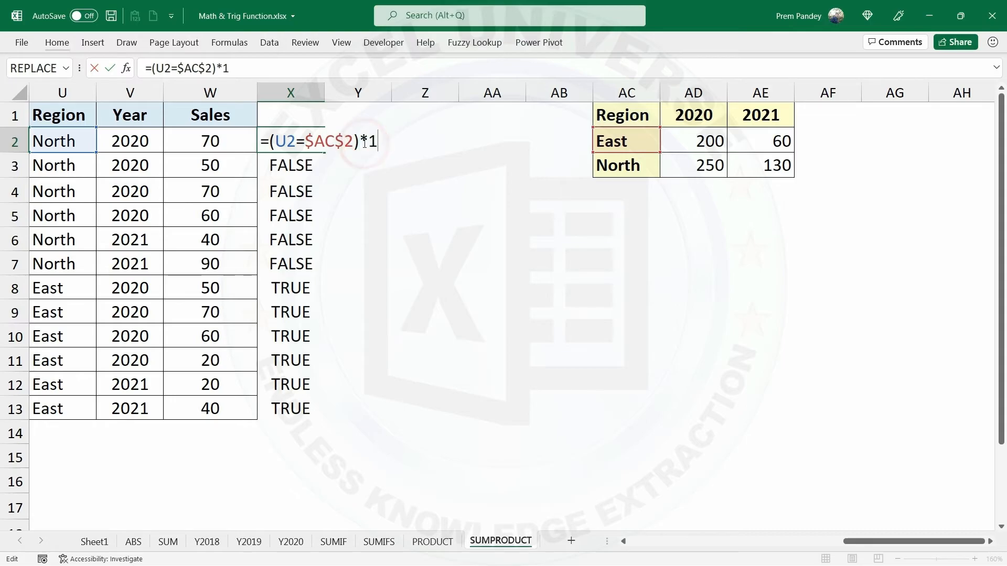
key("Return")
left_click(288, 138)
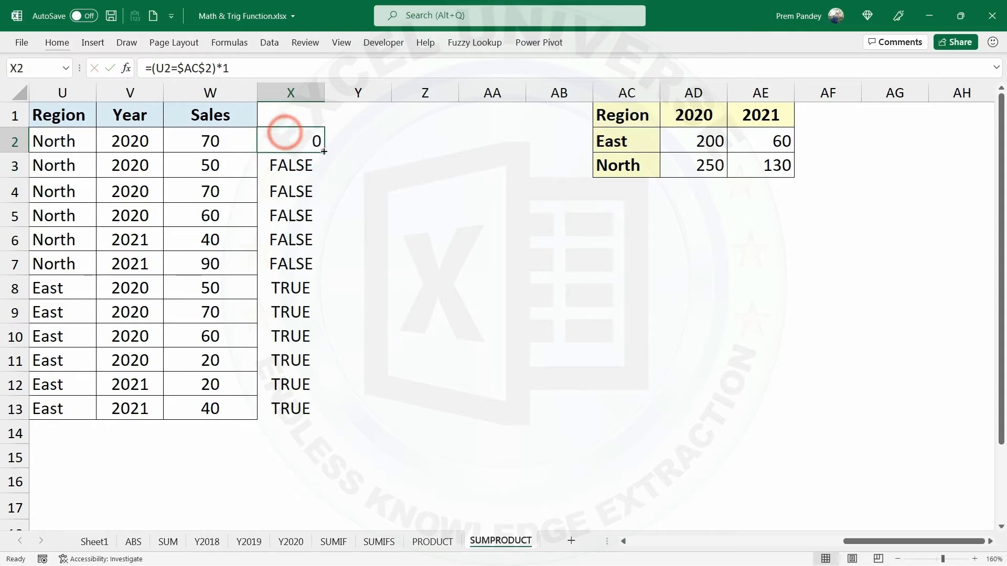
double_click(325, 153)
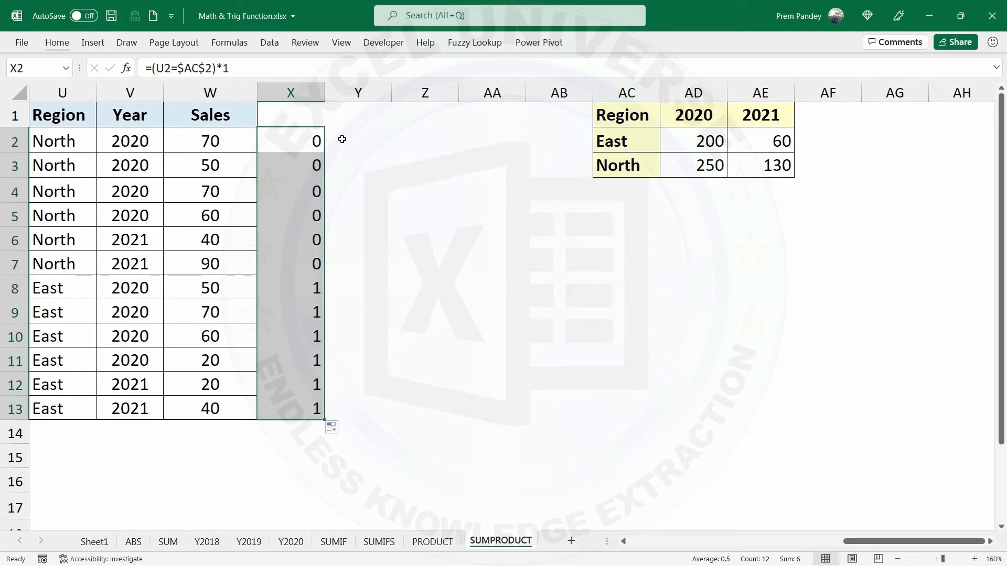
Step: Enter the year test =(V2=$AD$1)*1 in Y2, fill it down to Y13 and reselect Y2
left_click(344, 138)
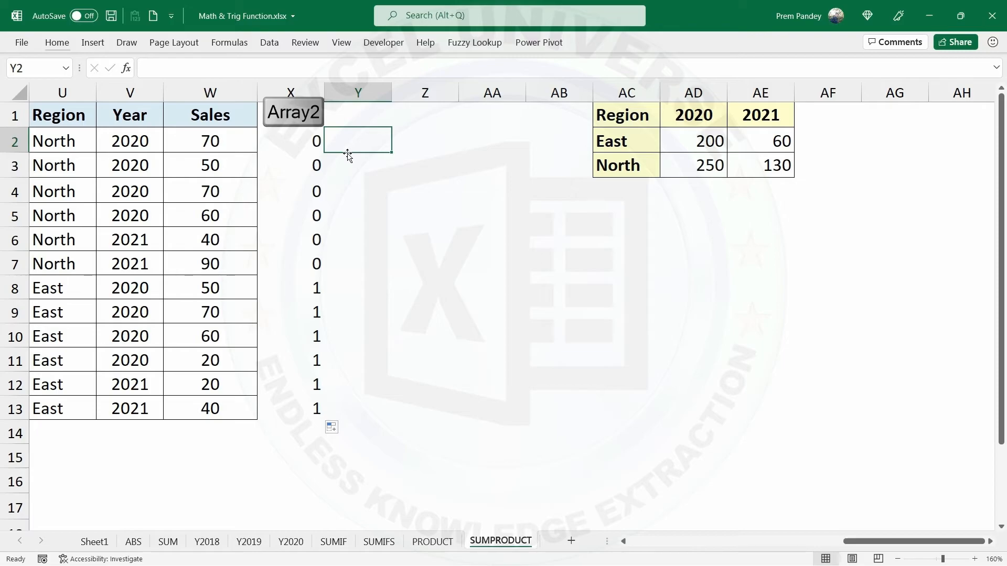
type("=(")
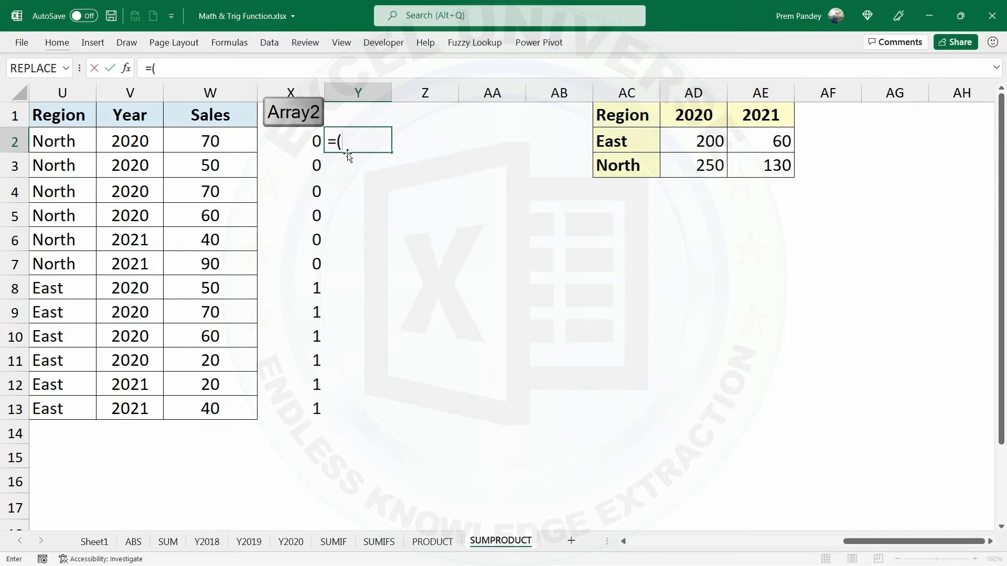
left_click(135, 140)
type("=")
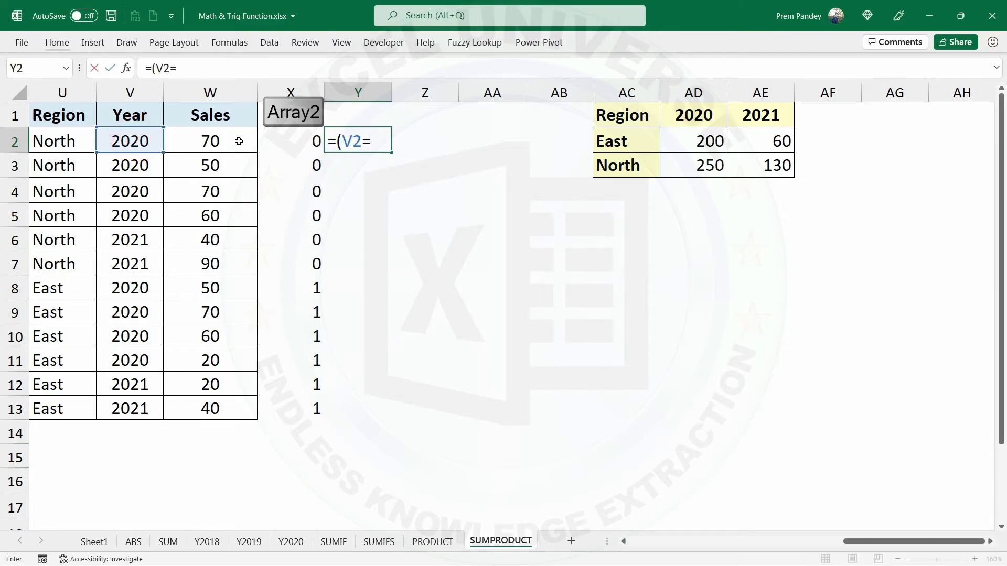
left_click(704, 115)
key("F4")
type(")")
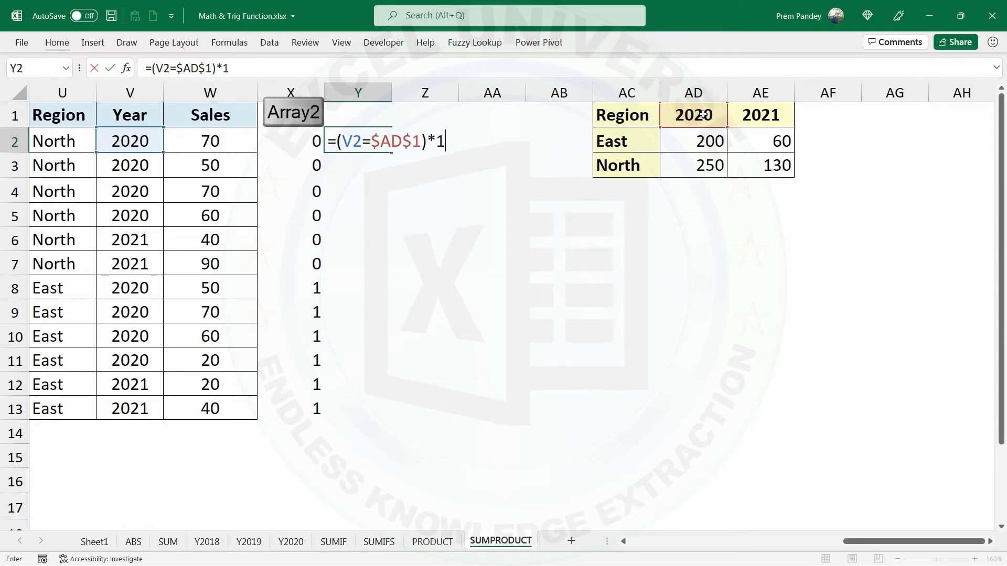
type("*1")
key("Return")
left_click(370, 135)
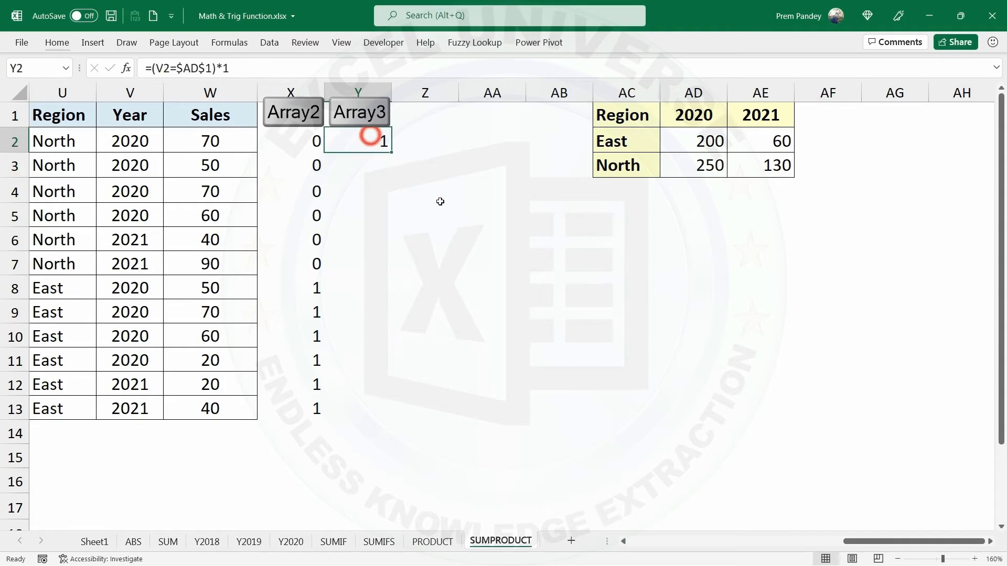
double_click(393, 154)
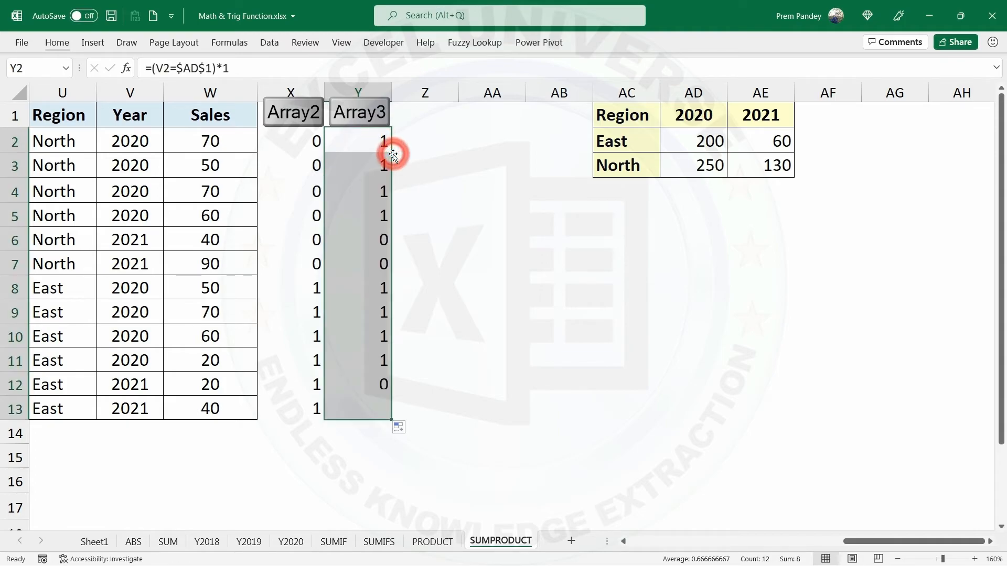
left_click(382, 140)
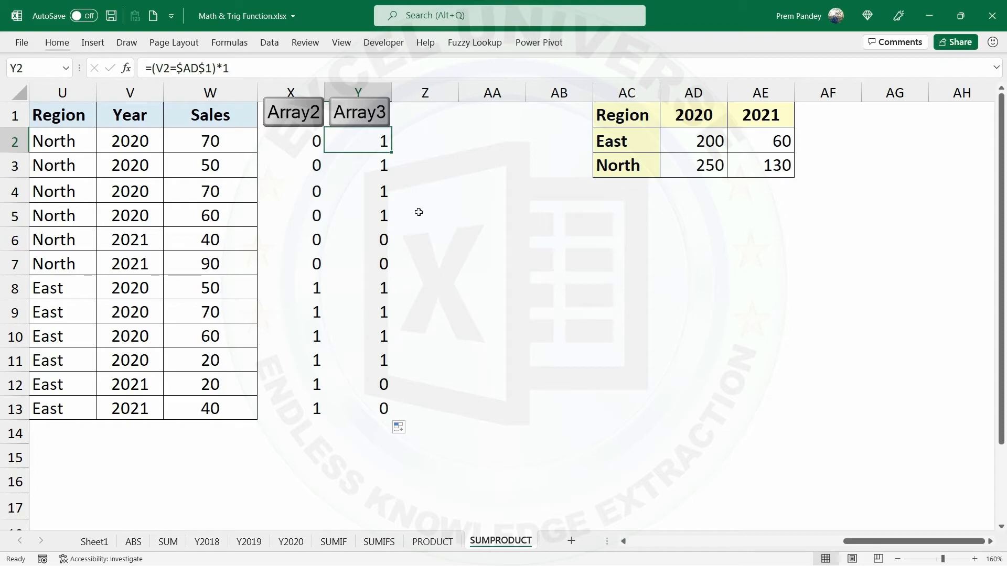
Step: Enter =X2*Y2 in Z2 to multiply the region test by the year test
left_click(427, 143)
type("=")
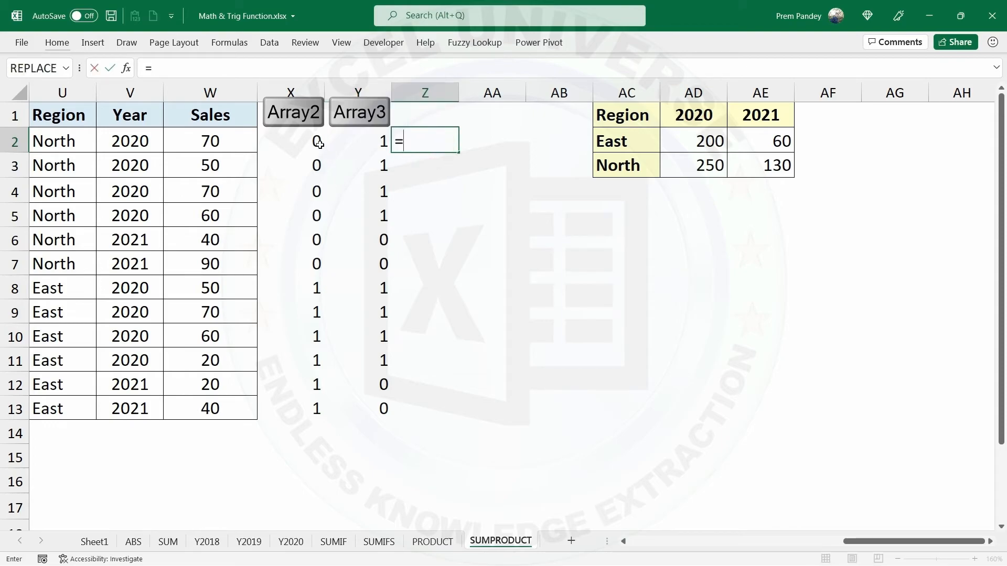
left_click(320, 144)
type("*")
left_click(355, 144)
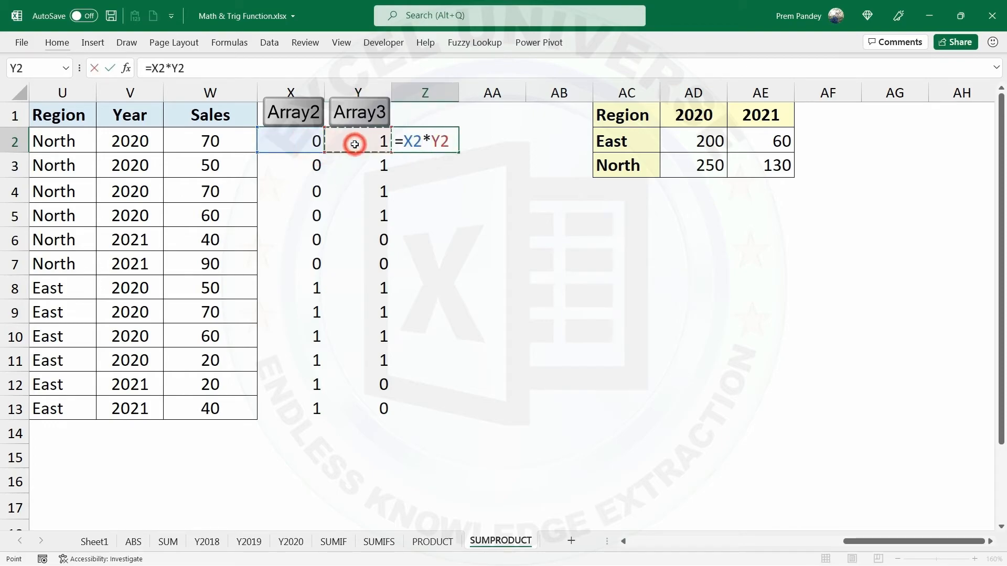
key("Return")
key("Up")
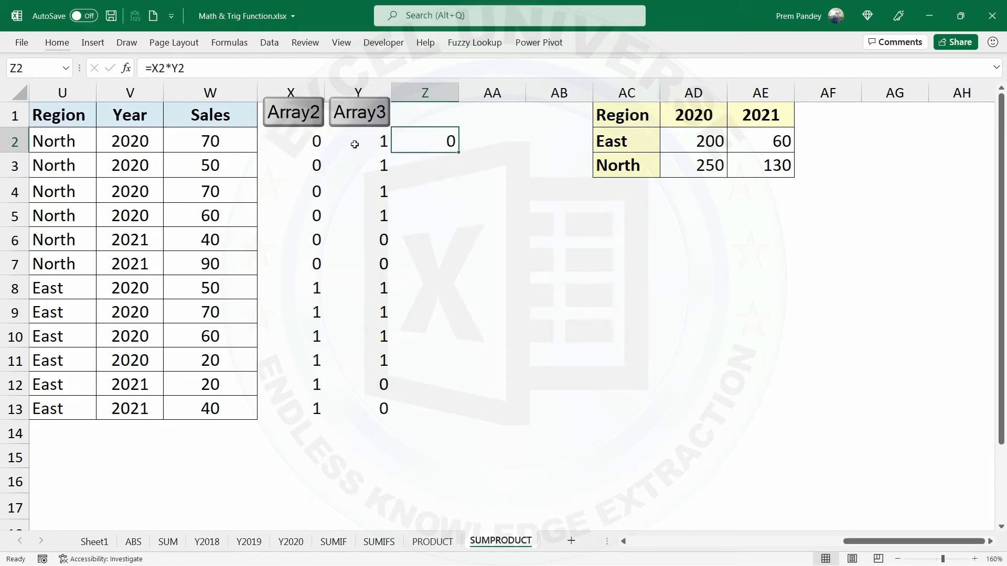
Step: Enter =Z2*W2 in AA2 to multiply the combined test by the sales value
key("Right")
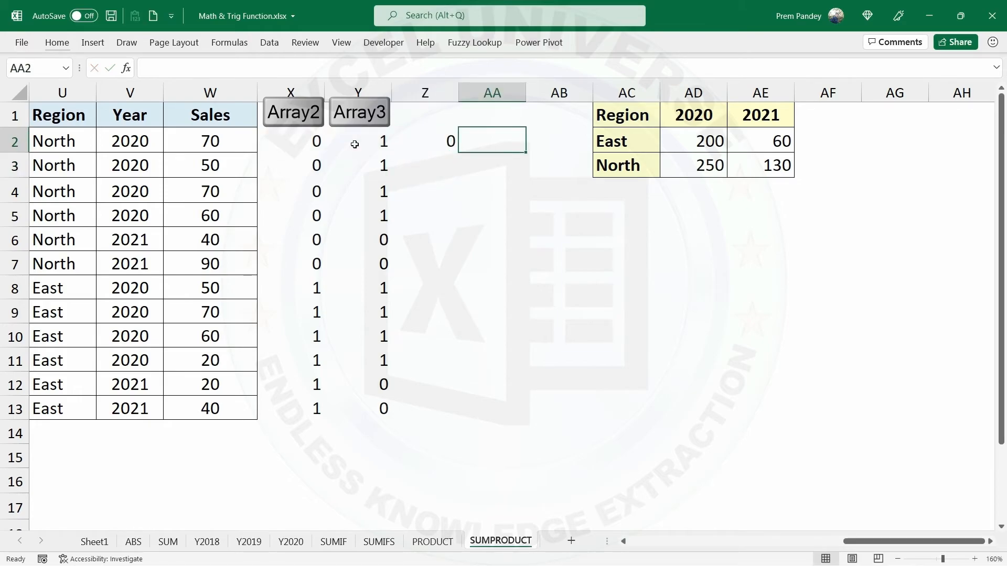
type("=")
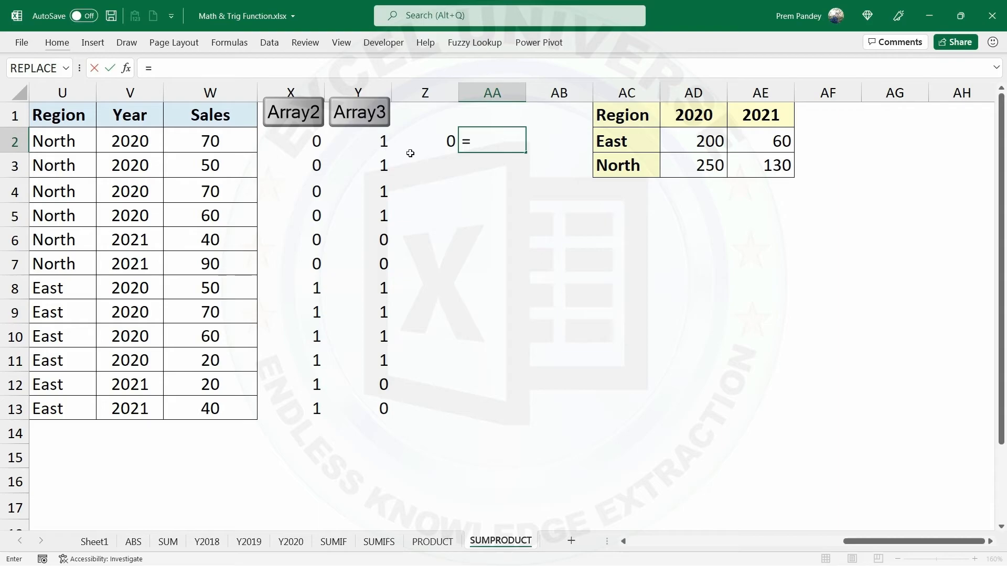
left_click(426, 141)
type("*")
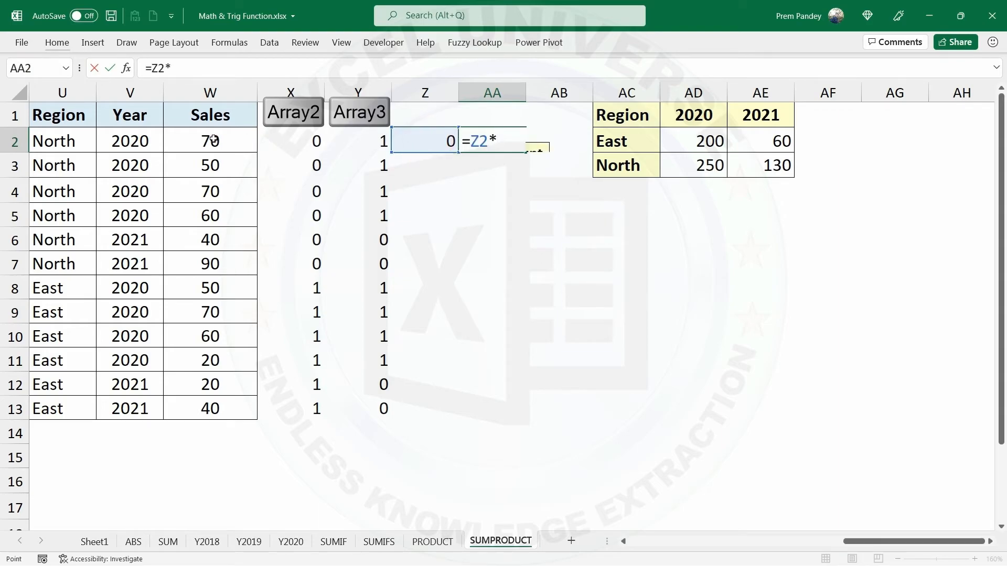
left_click(213, 139)
key("Return")
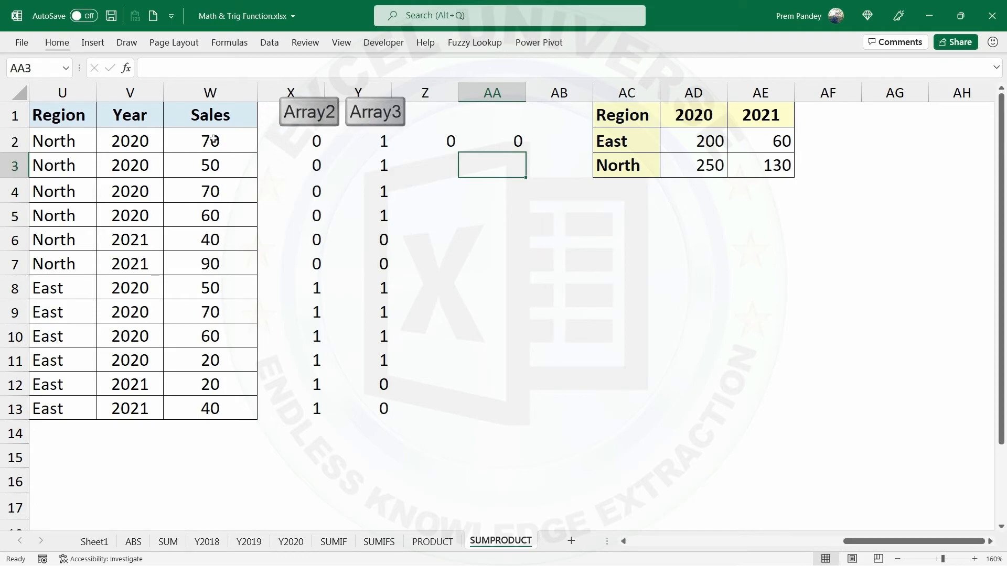
Step: Fill the formulas in Z2:AA2 down to row 13 and select the East 2020 results in AA8:AA11
key("Up")
left_click_drag(441, 140, 506, 142)
double_click(525, 151)
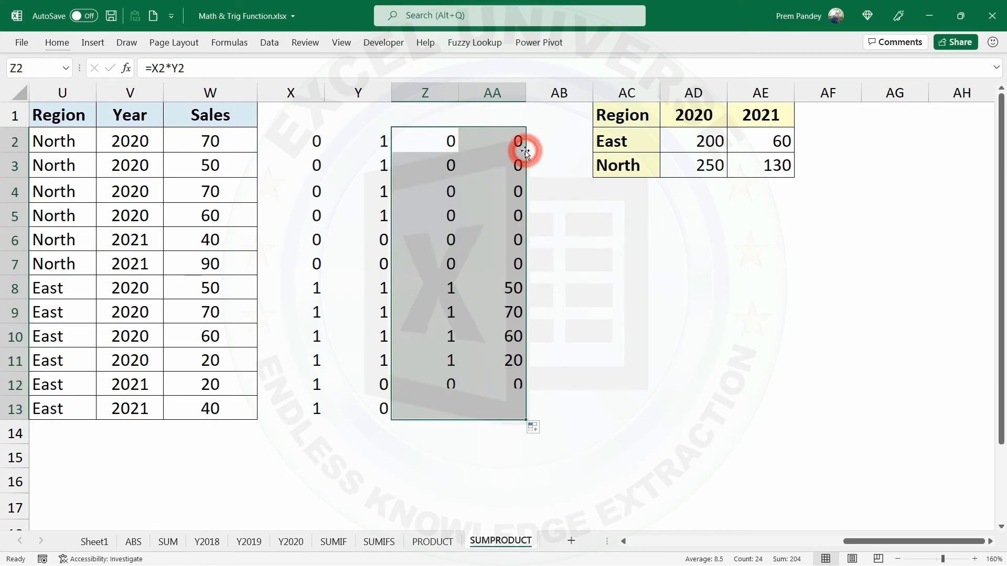
left_click(515, 290)
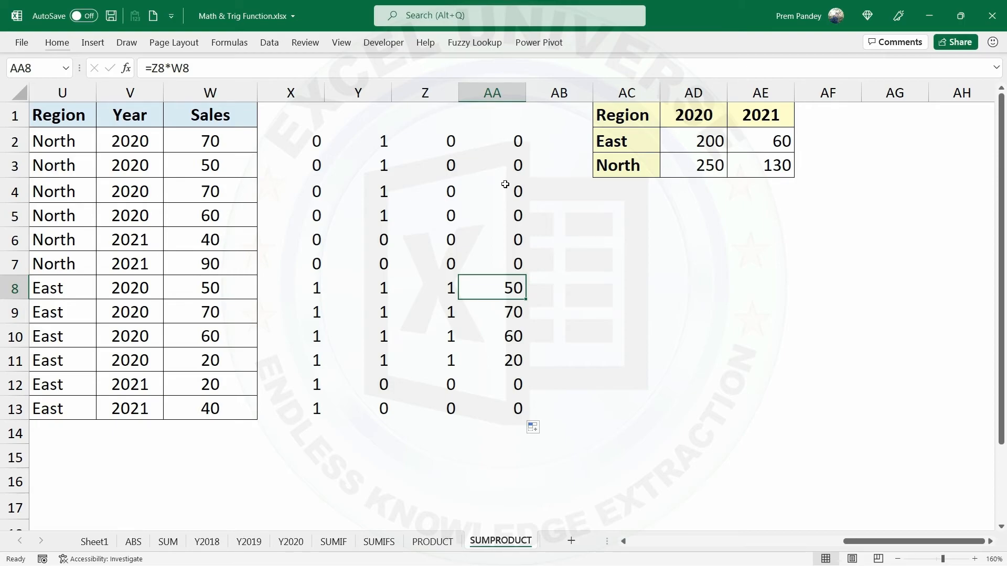
left_click_drag(509, 303, 514, 356)
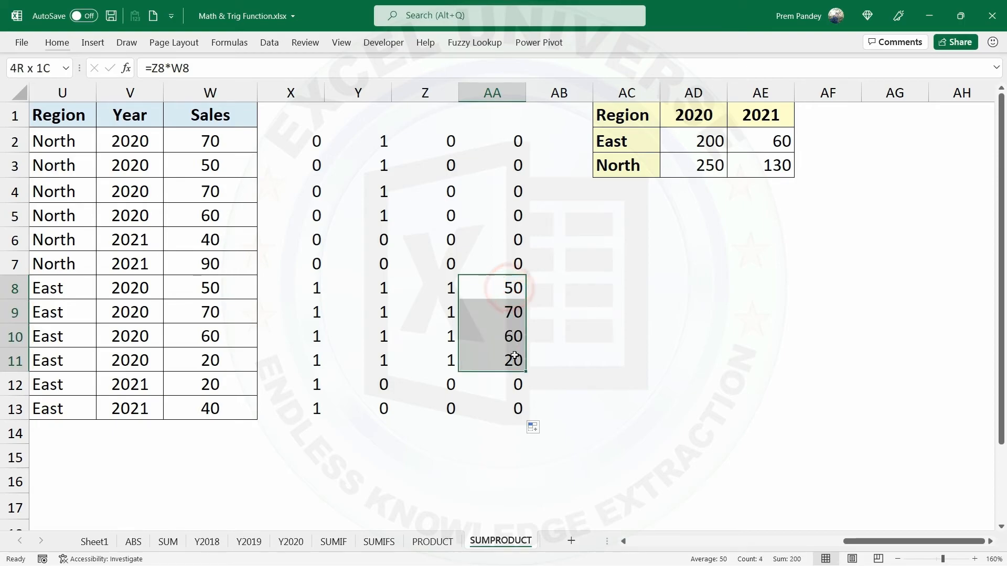